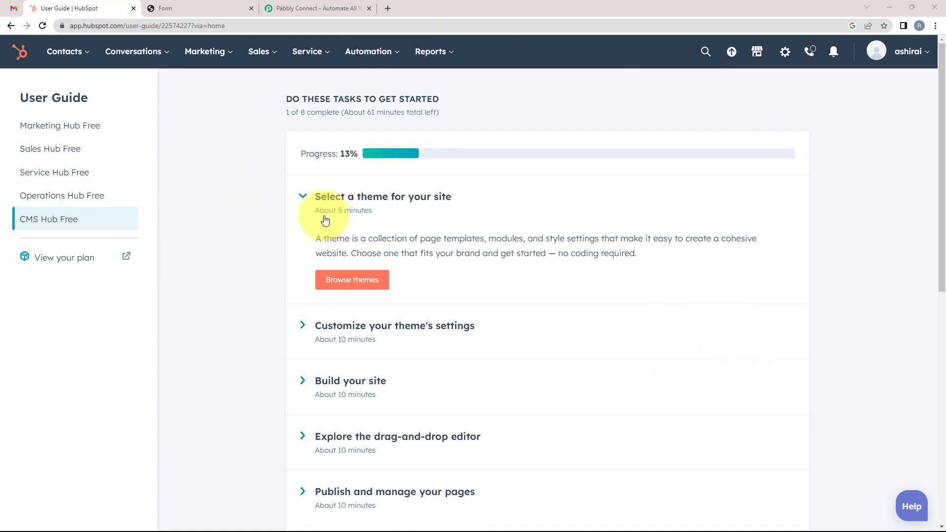
Step: Switch to the Pabbly site, sign in to the account and open the Pabbly Connect dashboard
click(11, 7)
click(59, 8)
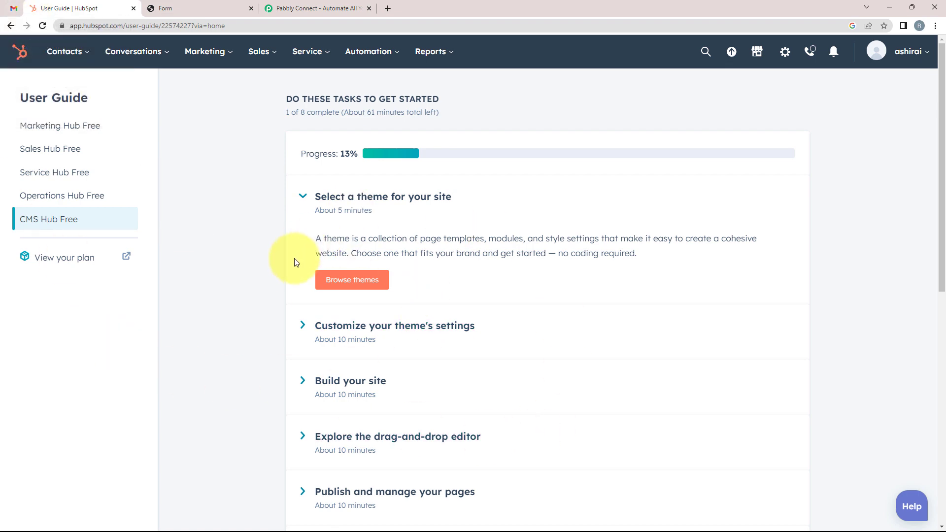
click(292, 8)
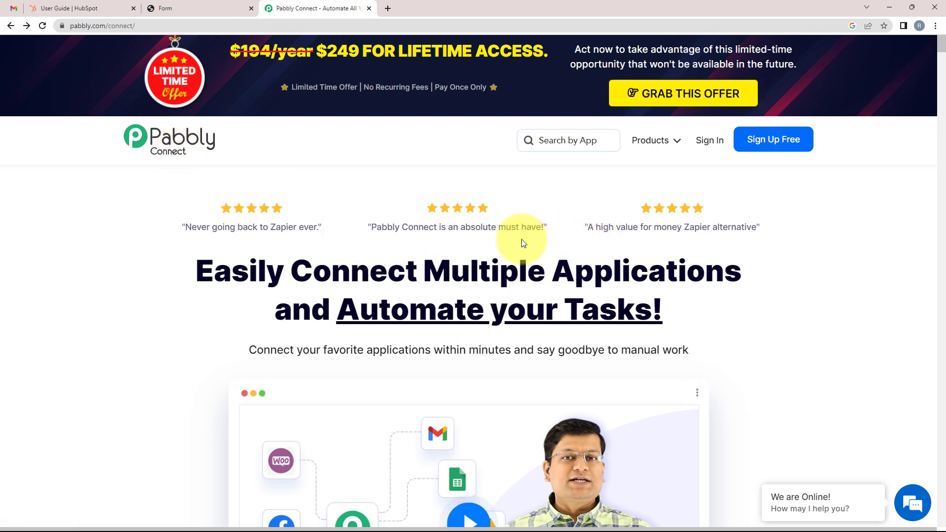
click(785, 155)
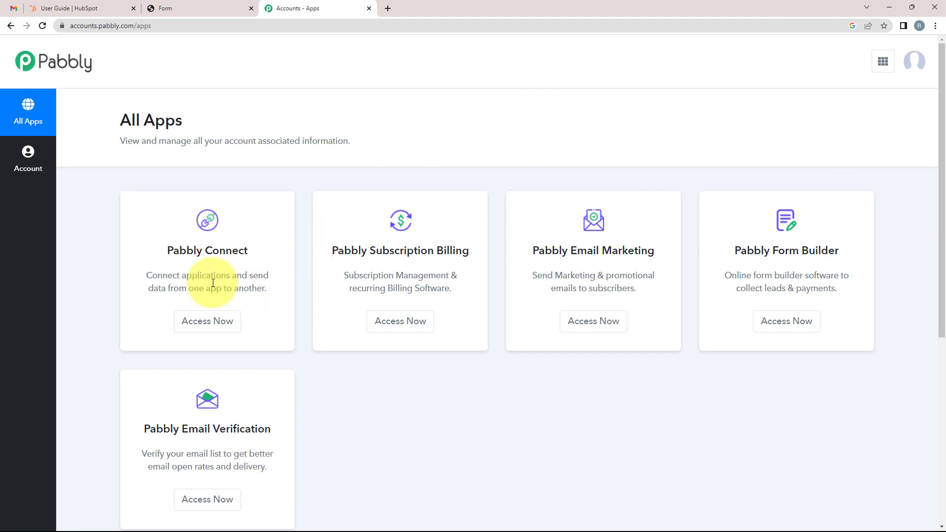
drag(166, 251, 211, 316)
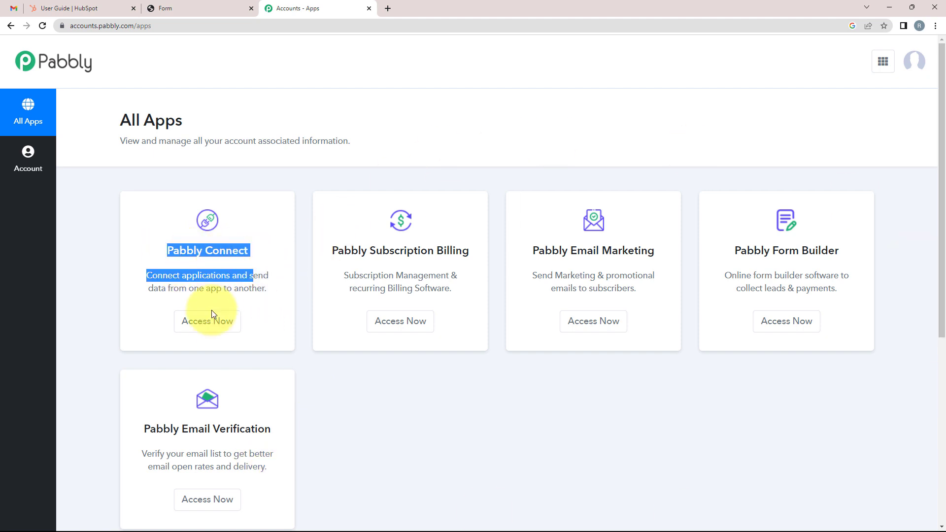
click(207, 320)
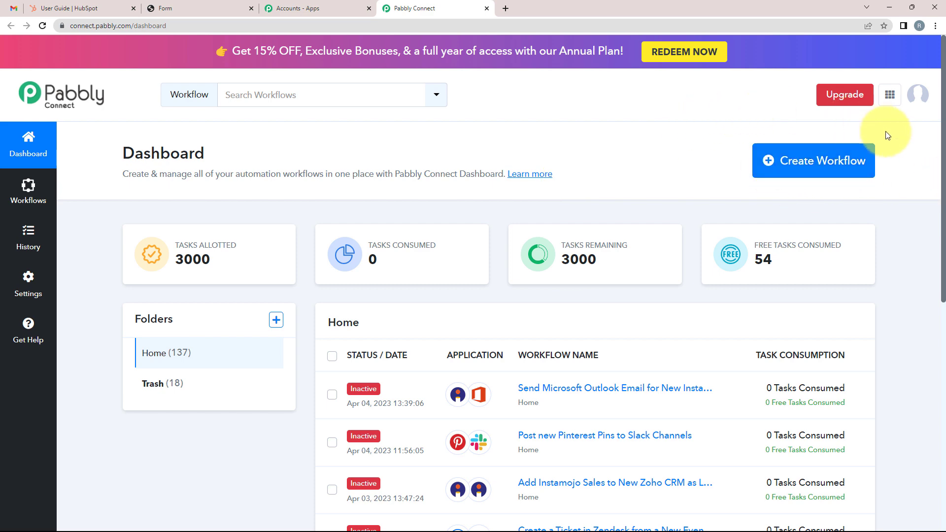
Step: Create a workflow named "Send Emails When You Receive New Form Submissions in HubSpot CRM" and collapse its trigger section
click(805, 167)
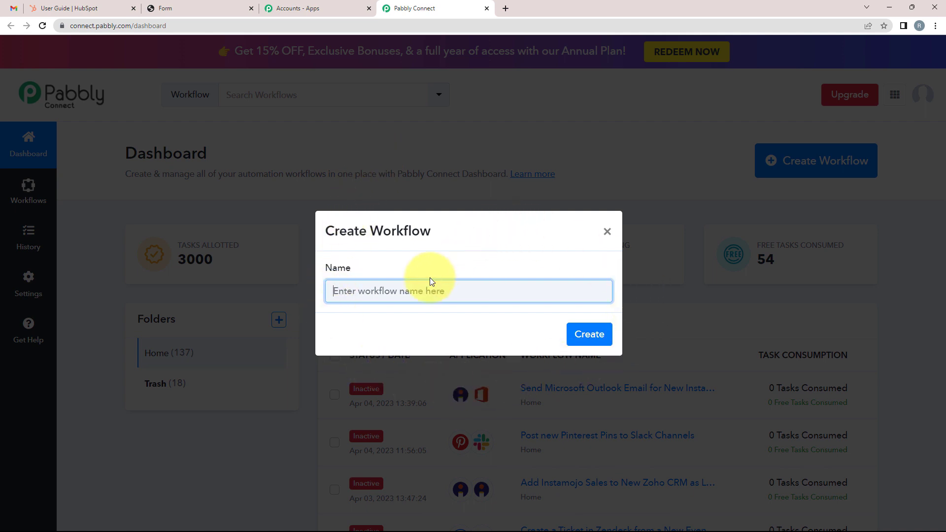
text(Send Emails When You Receive New Form Submissions in HubSpot CRM)
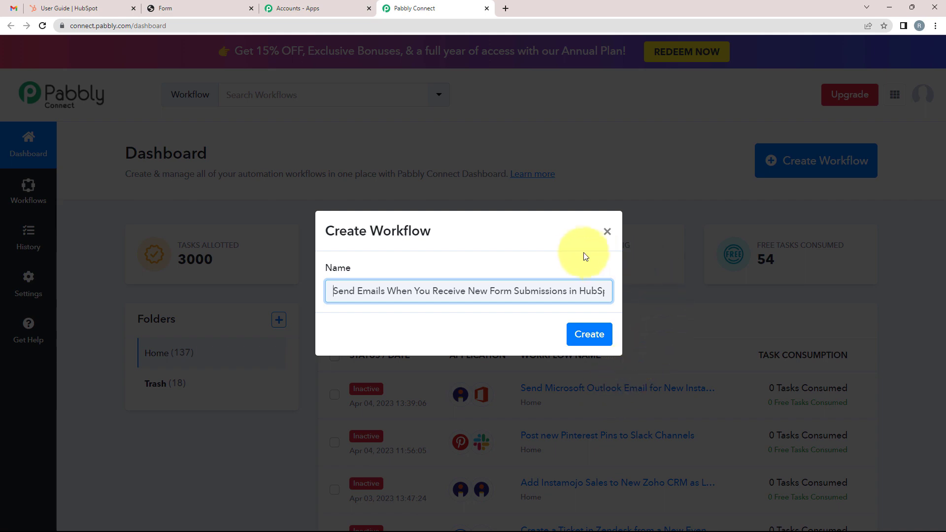
click(603, 340)
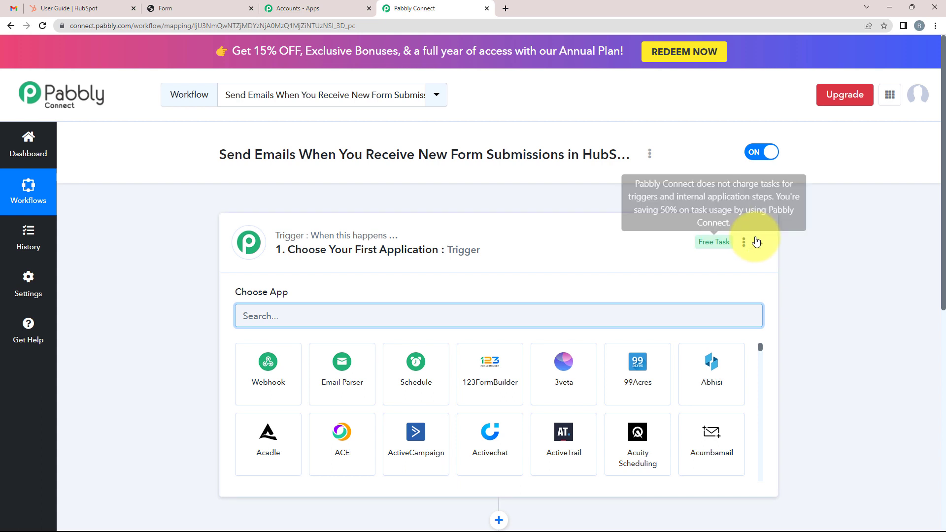
click(758, 242)
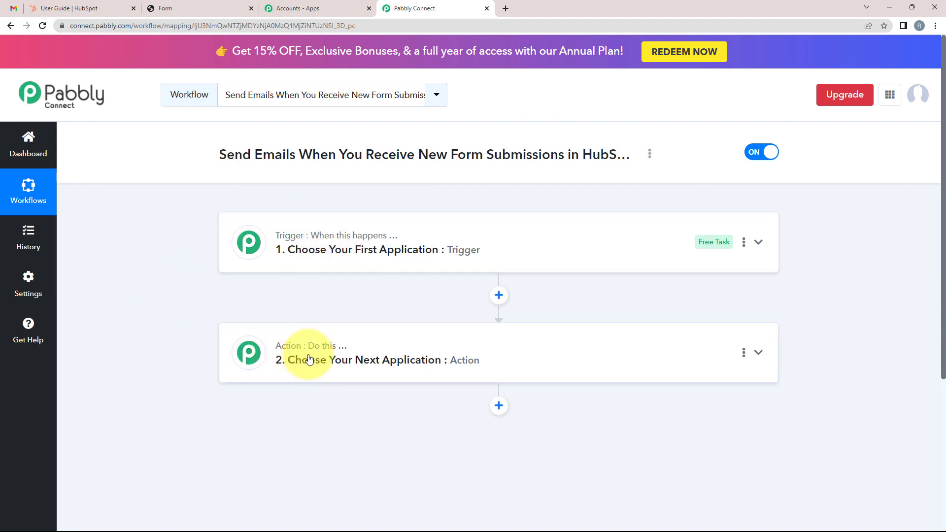
mouse_move(338, 242)
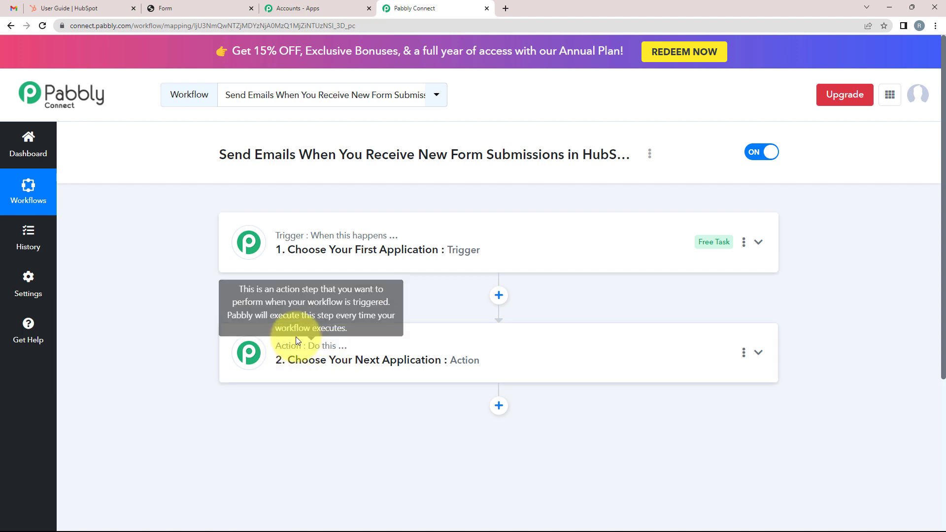
Step: Set the workflow's trigger application to HubSpot CRM with New Form Submission as the trigger event
click(301, 258)
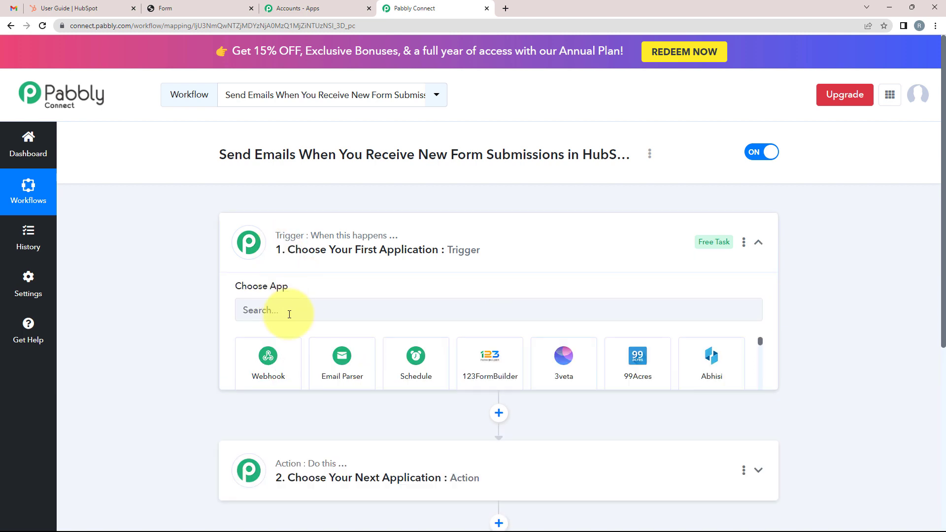
text(hu)
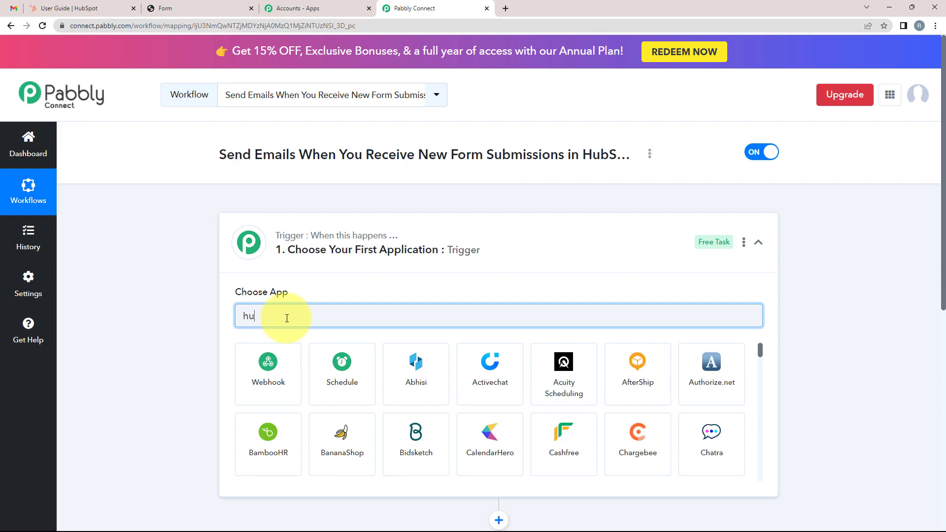
click(342, 373)
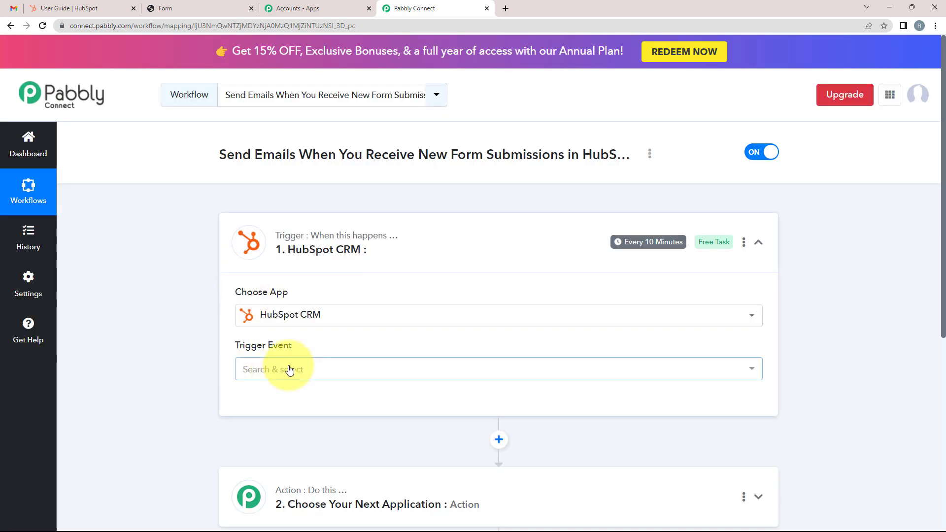
click(290, 370)
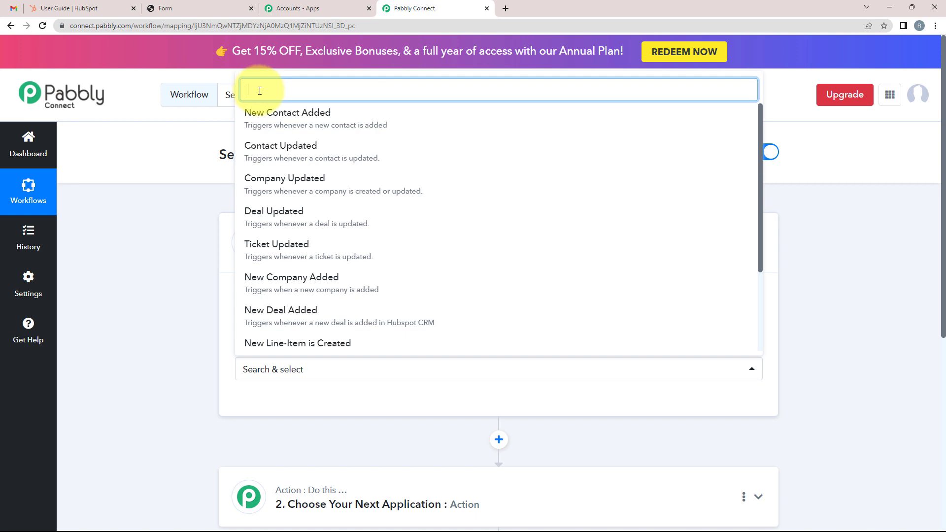
text(new)
click(264, 325)
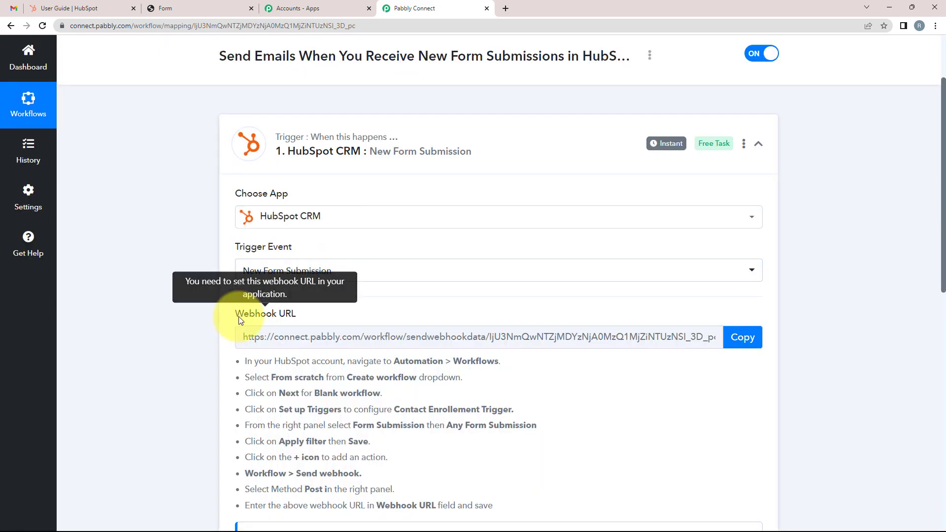
Step: Copy the trigger's webhook URL and review the HubSpot setup instructions beneath it
drag(236, 314, 306, 319)
click(306, 319)
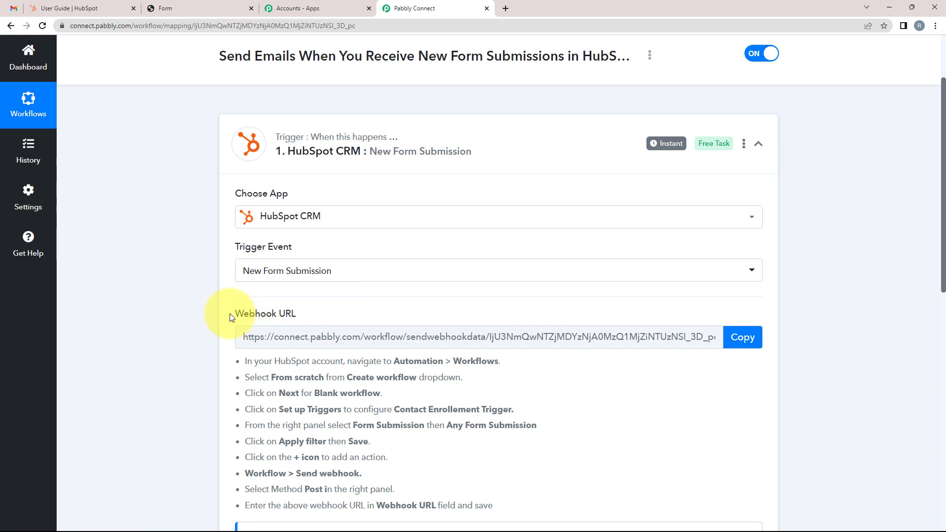
click(740, 338)
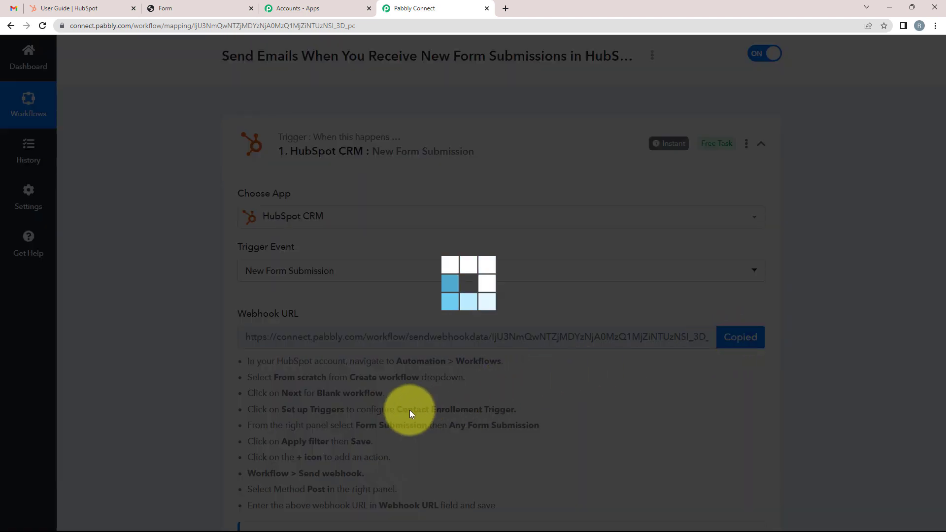
scroll(242, 362, down, 4)
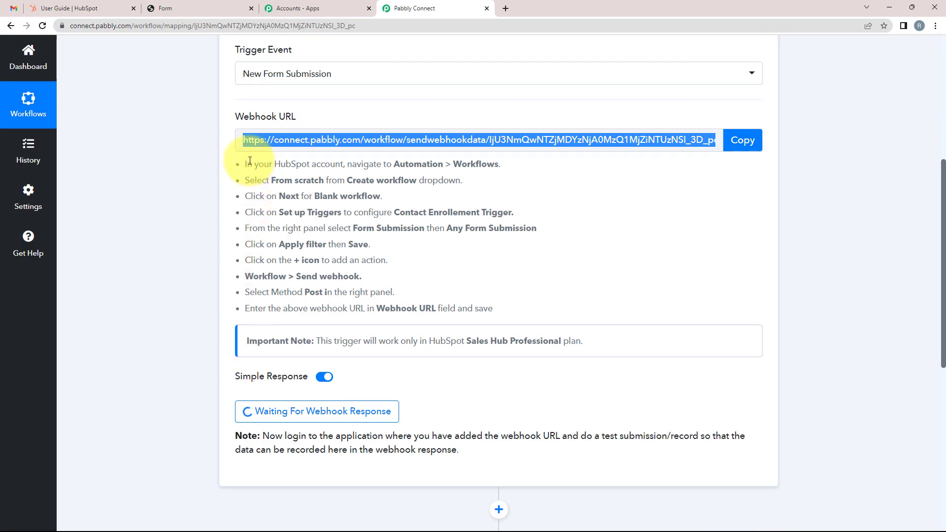
mouse_move(243, 156)
mouse_down()
mouse_move(264, 180)
mouse_move(236, 161)
mouse_up()
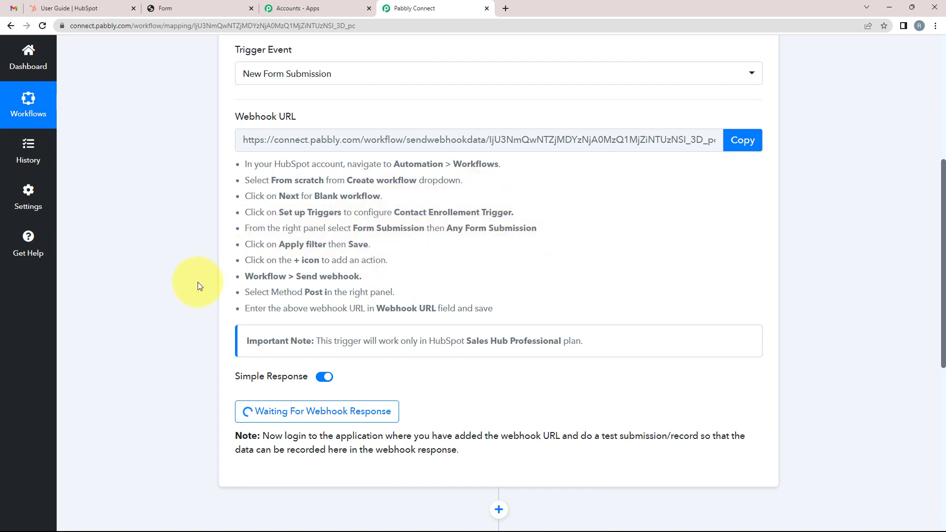
scroll(303, 199, up, 1)
mouse_move(296, 183)
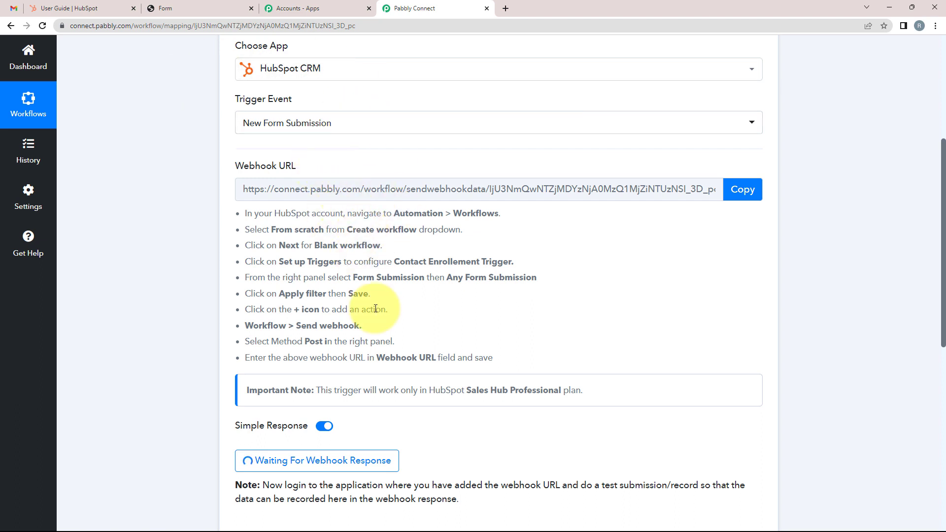
Step: Switch to HubSpot and create a contact-based blank workflow from scratch in the automation workflows
click(78, 12)
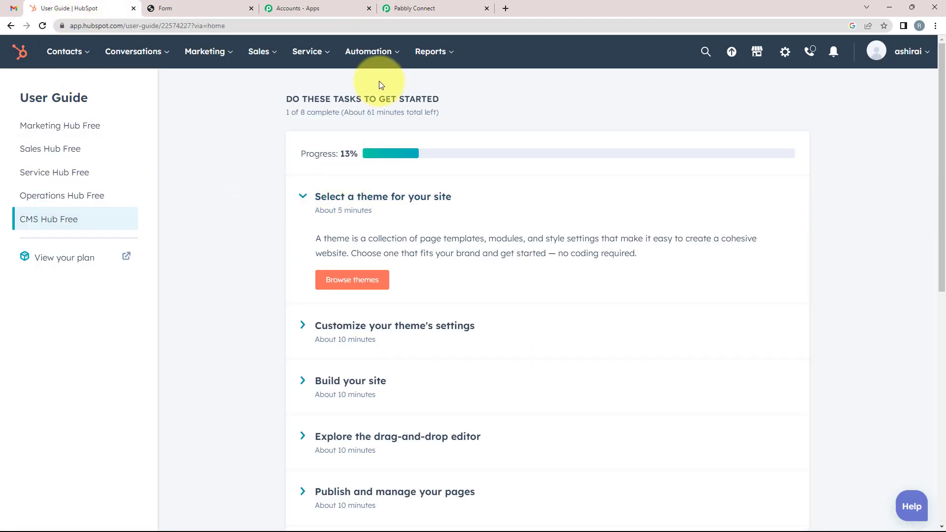
click(374, 52)
click(361, 113)
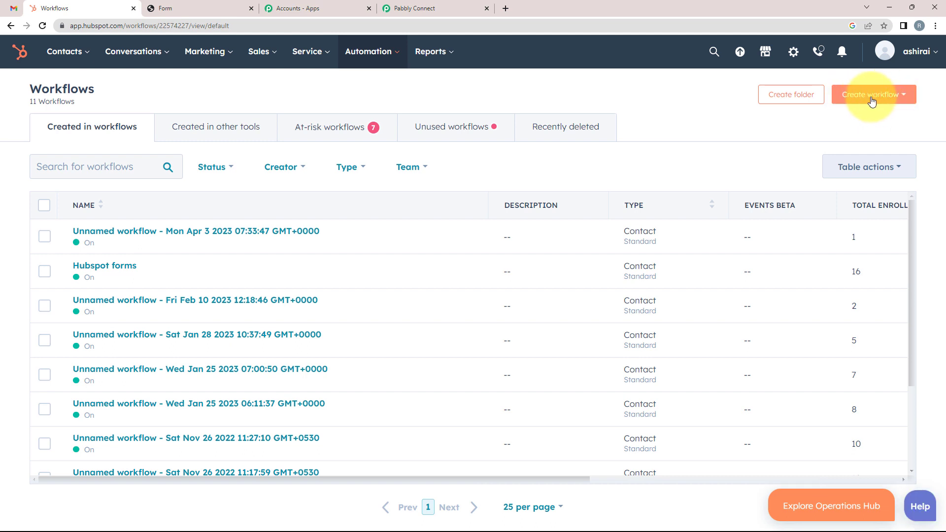
click(871, 99)
click(869, 125)
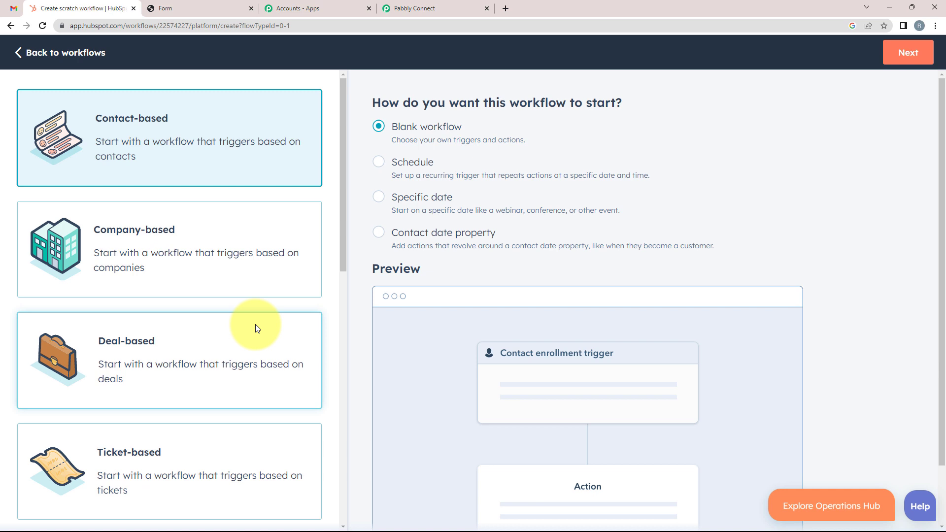
click(907, 54)
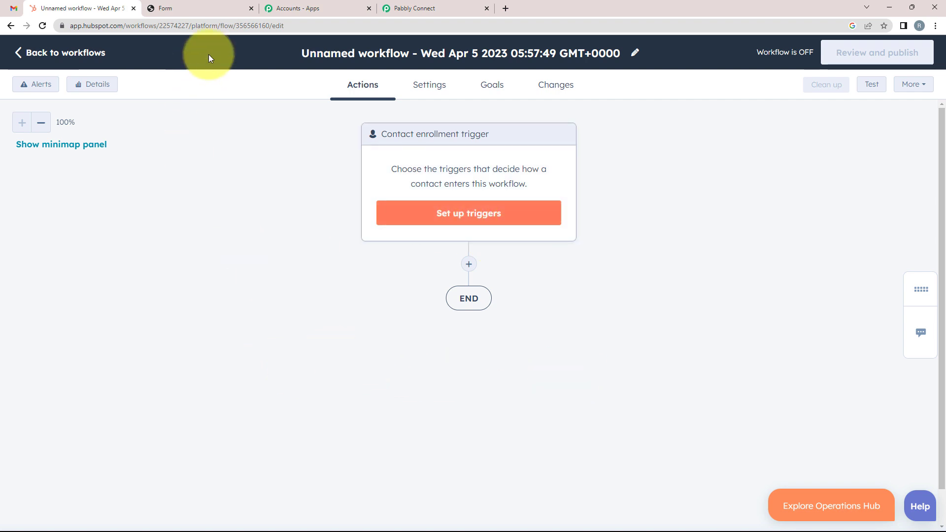
Step: Check the Pabbly setup instructions, and save a HubSpot enrollment trigger for any form submission on any page
click(408, 6)
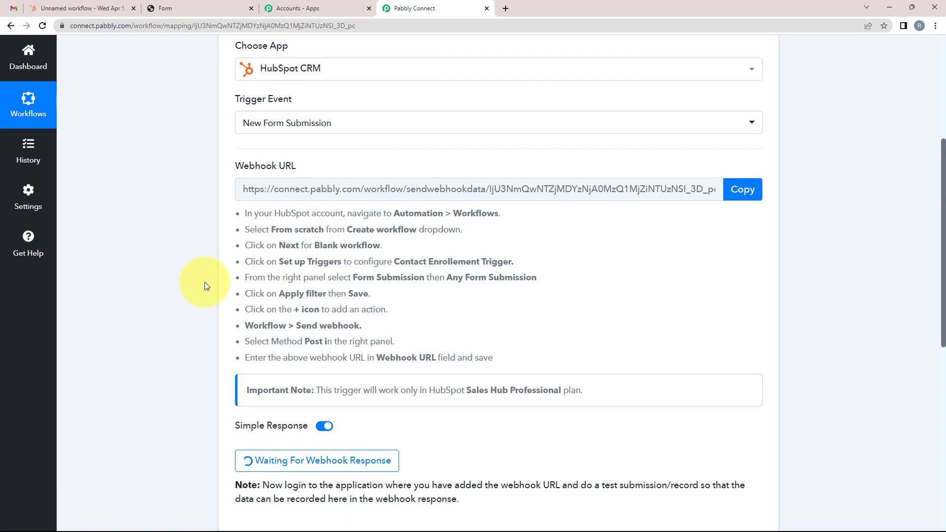
click(103, 7)
click(444, 214)
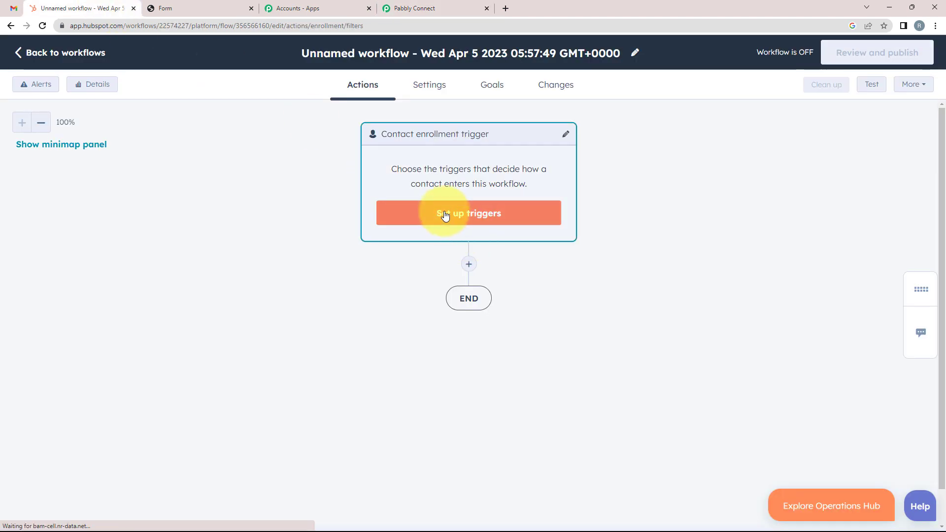
scroll(696, 320, down, 1)
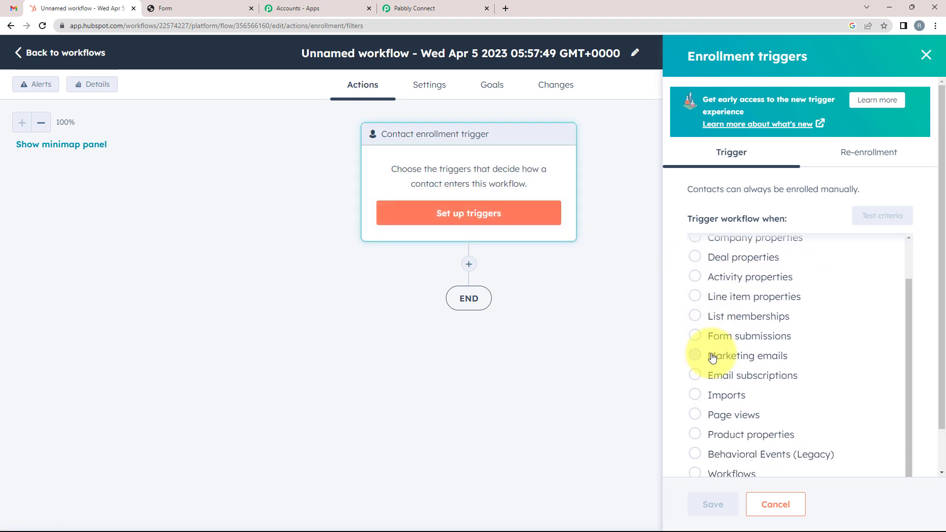
click(696, 337)
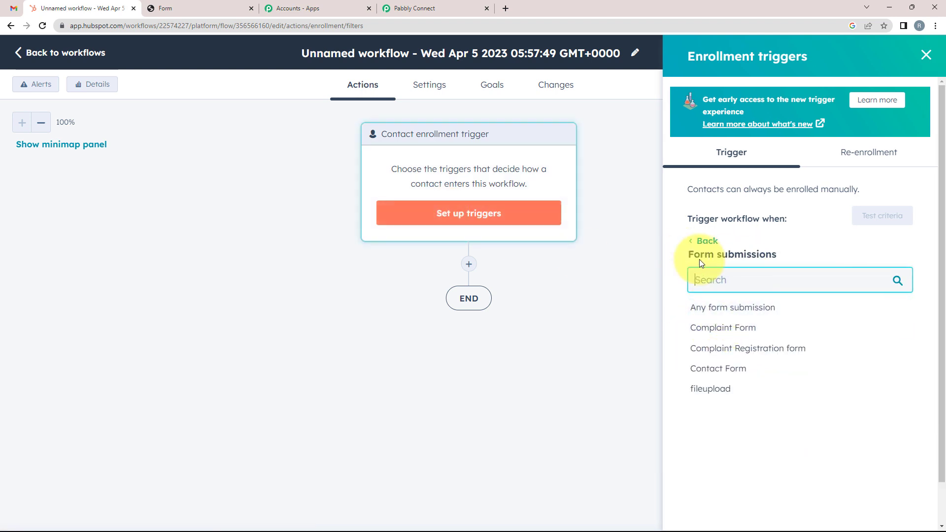
click(734, 308)
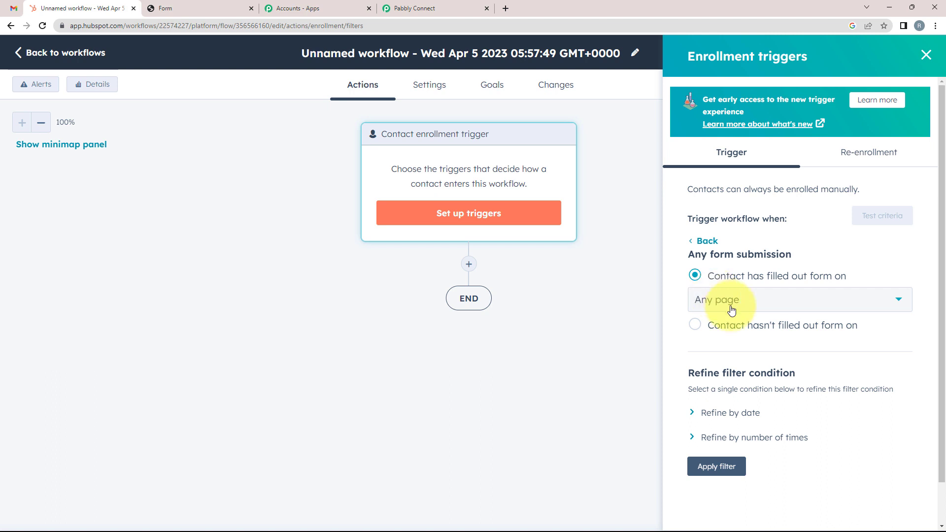
click(726, 469)
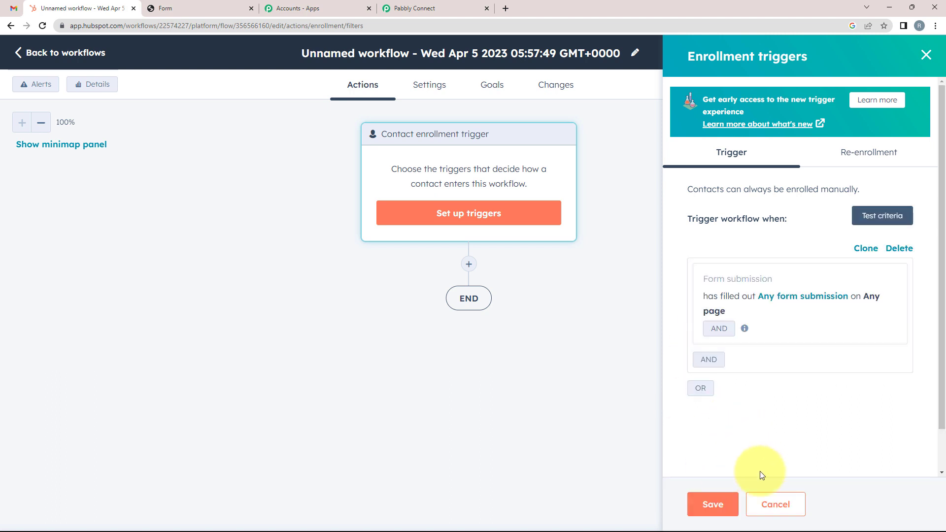
click(728, 508)
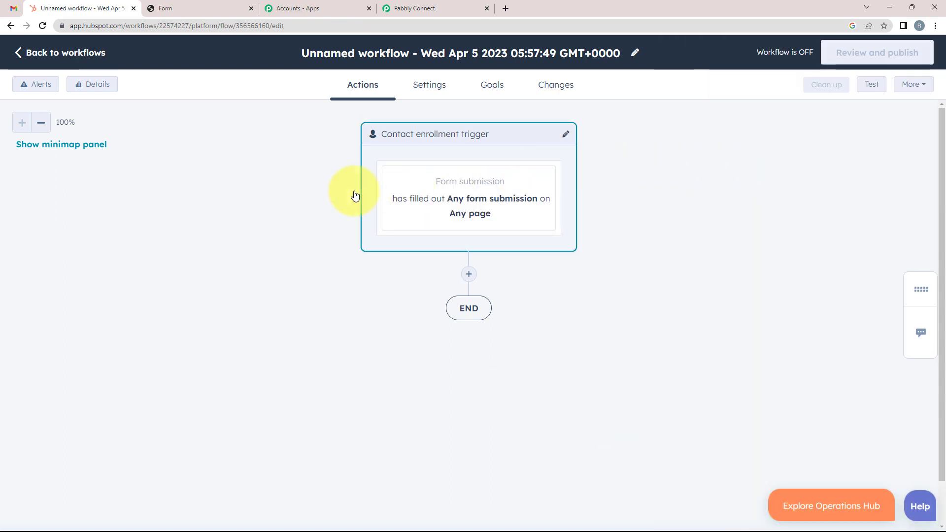
Step: Check the Pabbly Connect instructions for adding the Send webhook action, and return to the HubSpot workflow
click(429, 8)
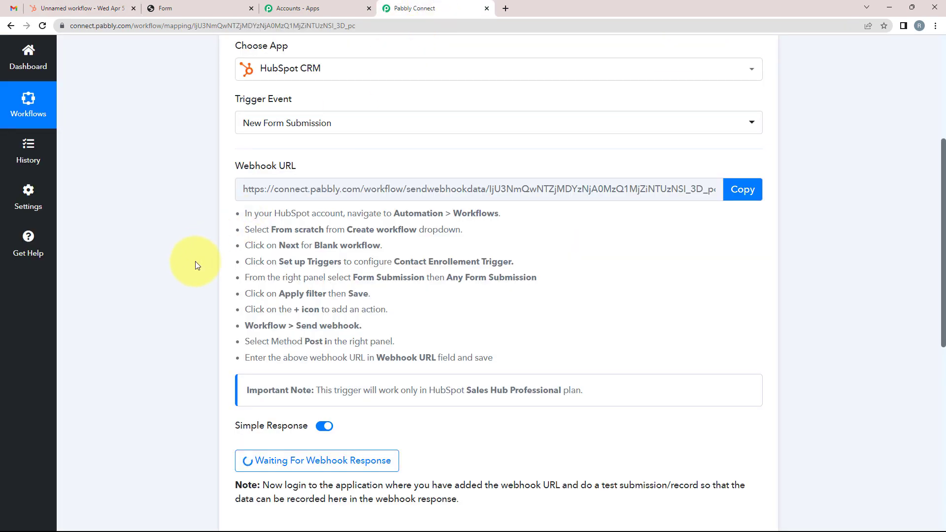
scroll(201, 267, down, 1)
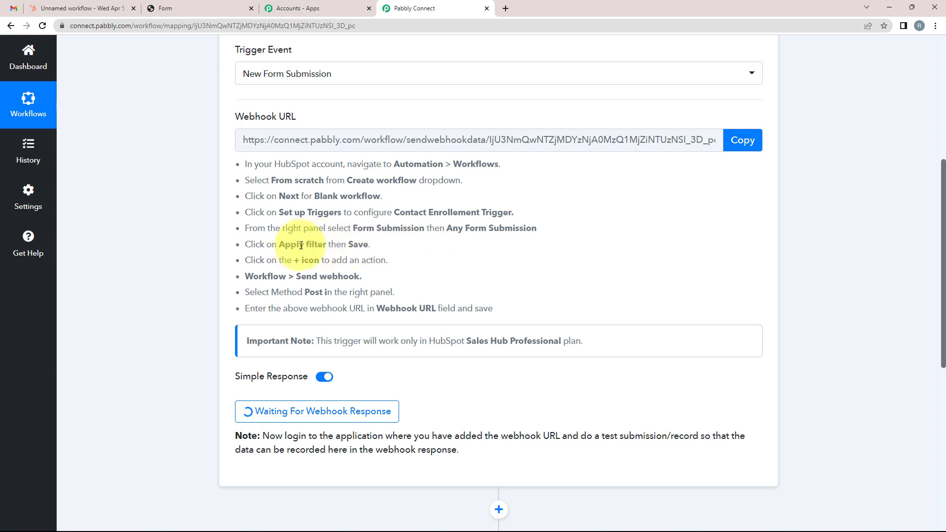
drag(248, 274, 402, 276)
click(441, 276)
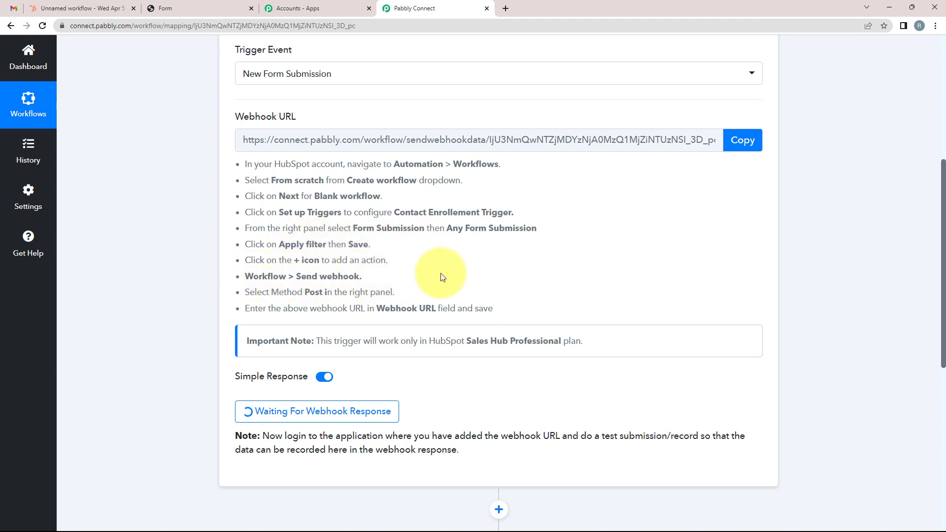
click(82, 6)
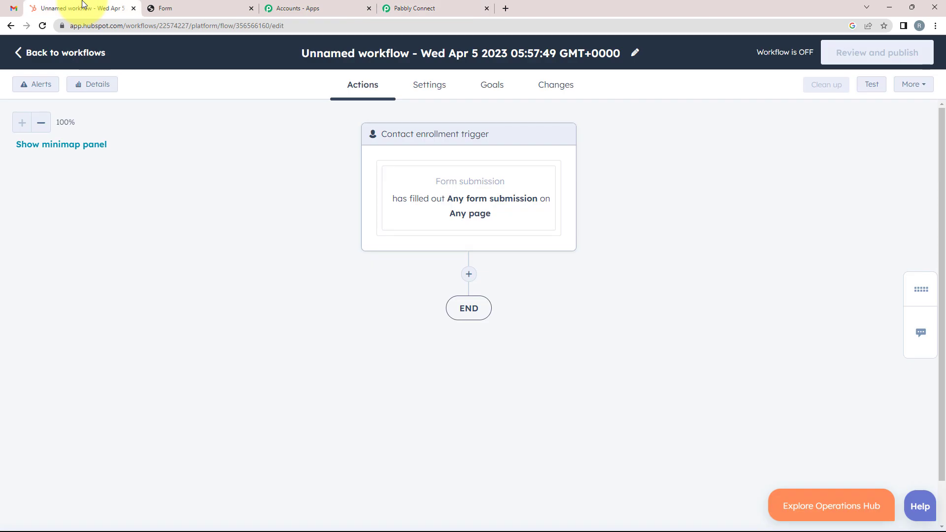
Step: Add a Send a webhook action using the POST method after the contact enrollment trigger
click(467, 276)
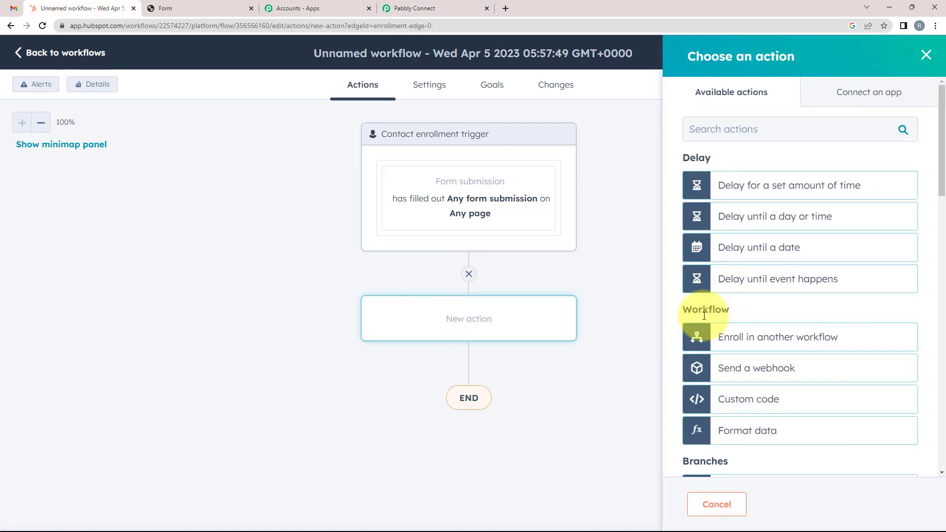
drag(683, 310, 747, 307)
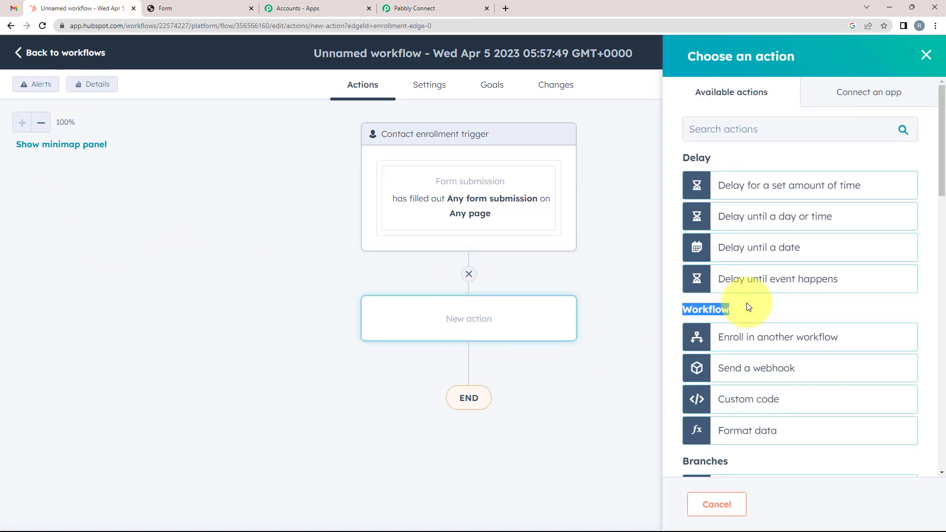
click(747, 375)
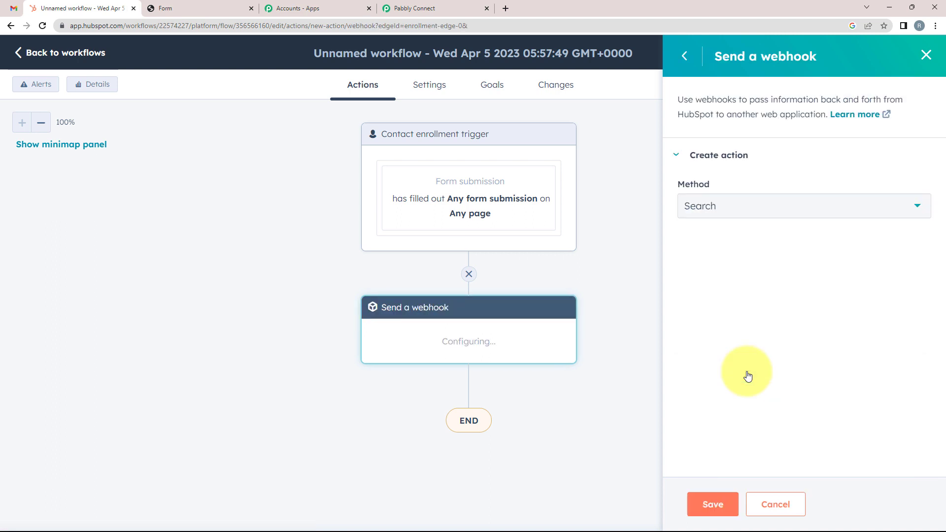
click(890, 211)
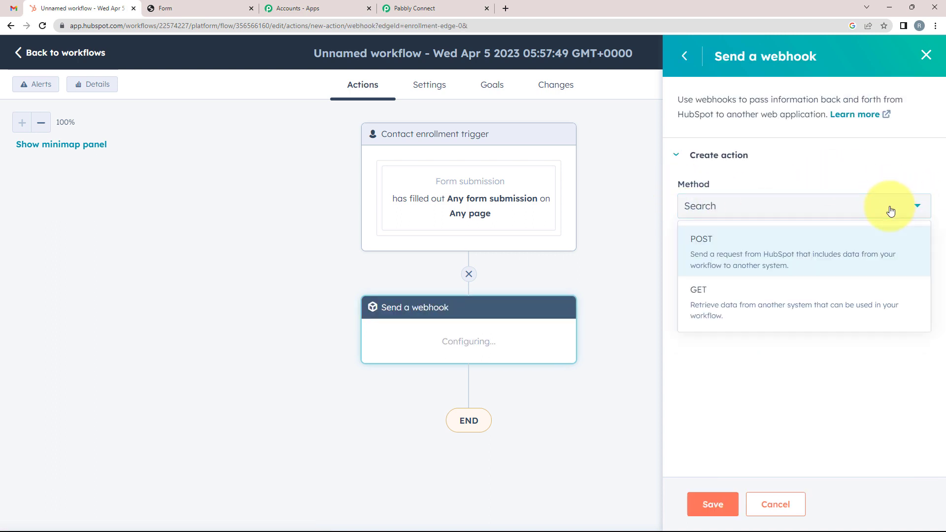
click(707, 261)
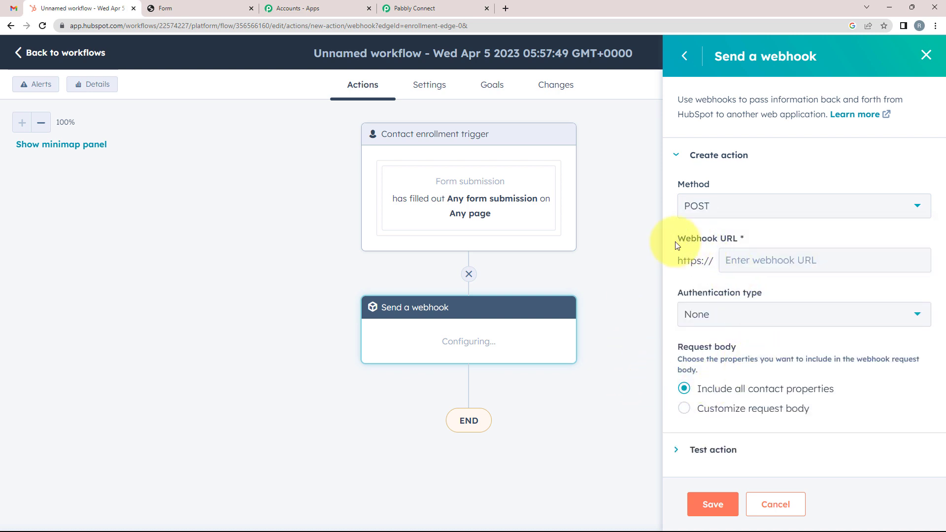
Step: Copy the webhook URL from Pabbly Connect into the HubSpot webhook action's URL field and save the action
click(768, 260)
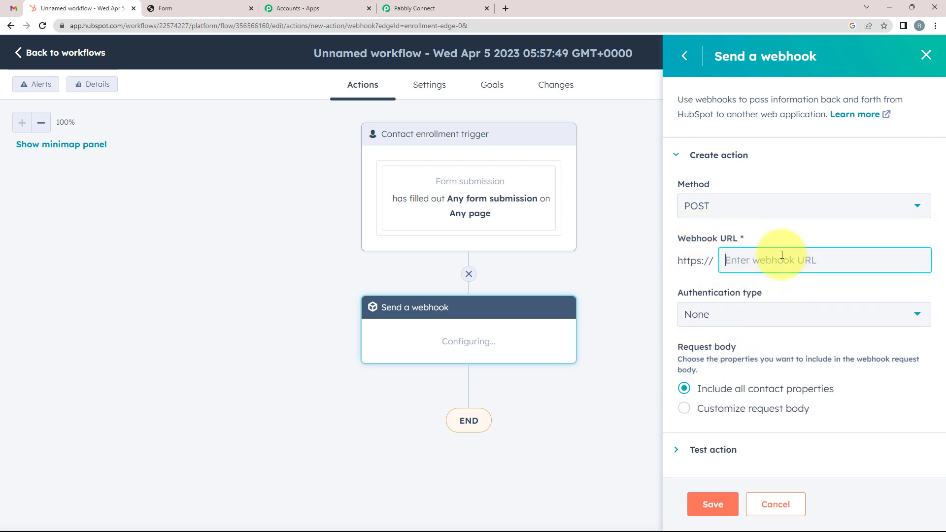
click(404, 9)
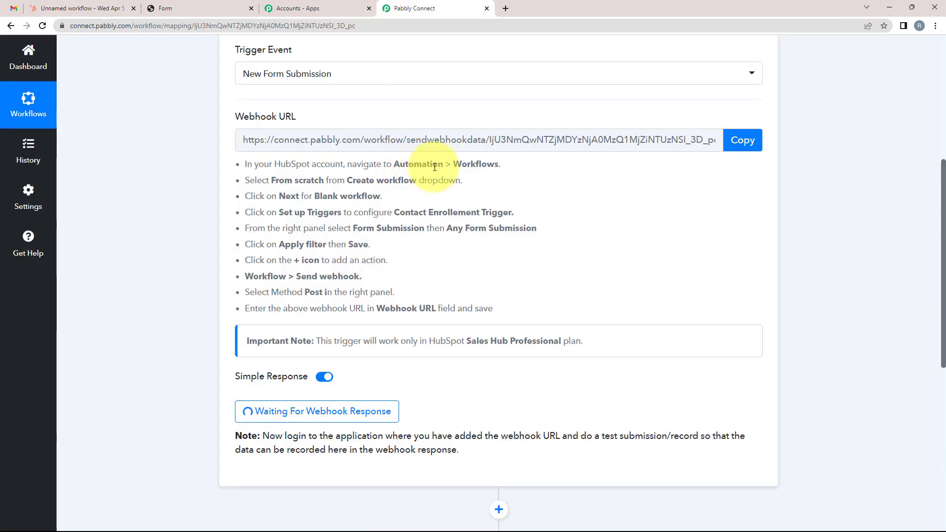
click(742, 140)
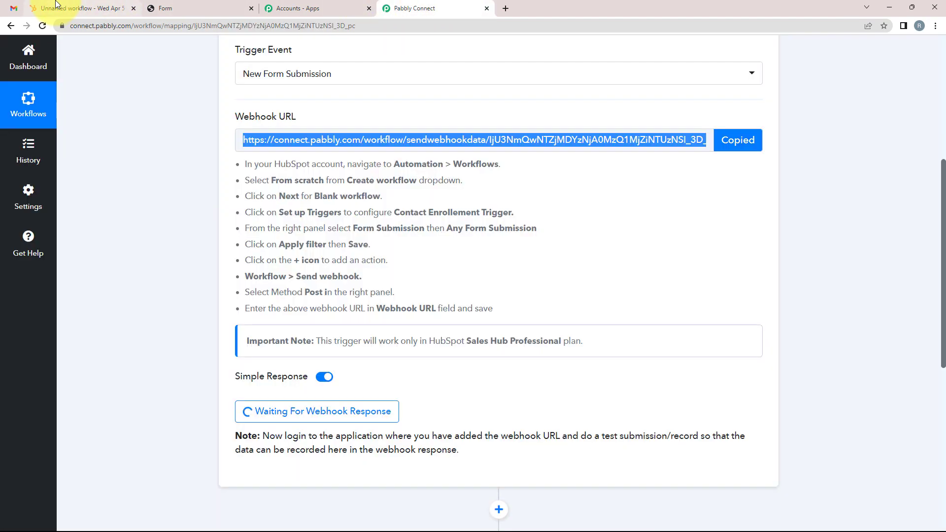
click(52, 8)
right_click(754, 265)
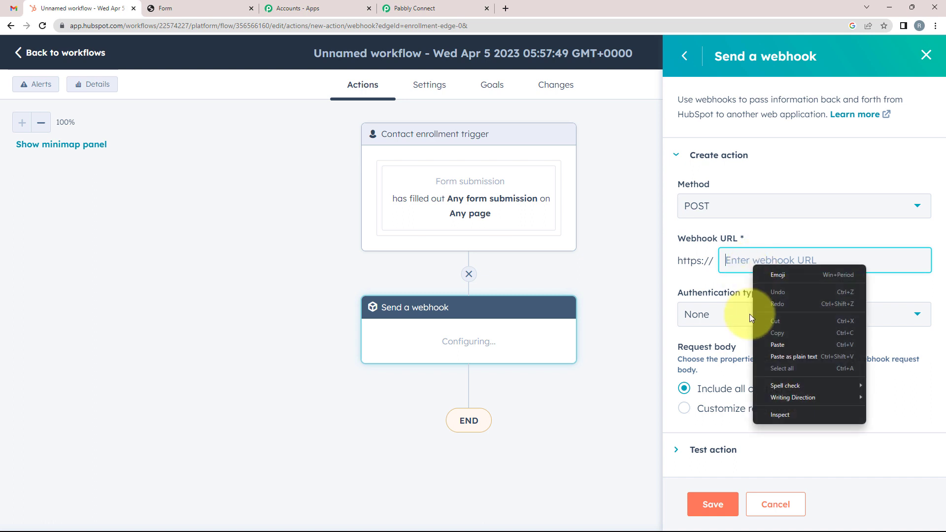
click(758, 343)
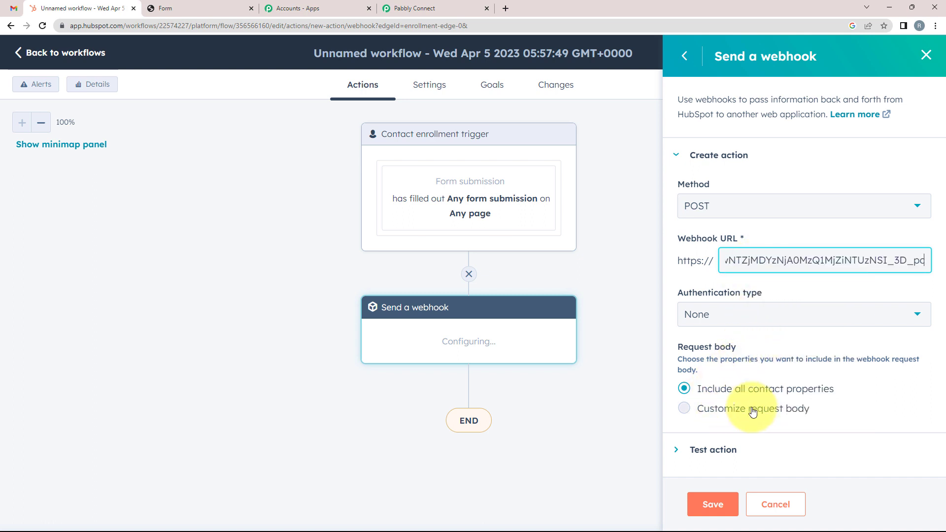
click(716, 506)
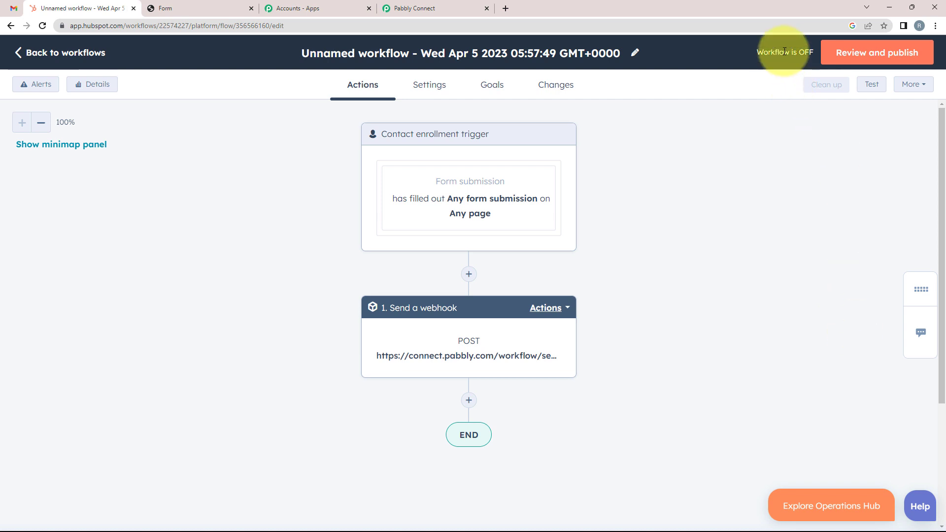
Step: Publish the HubSpot workflow, enrolling only contacts who meet the trigger criteria after it is turned on
click(869, 54)
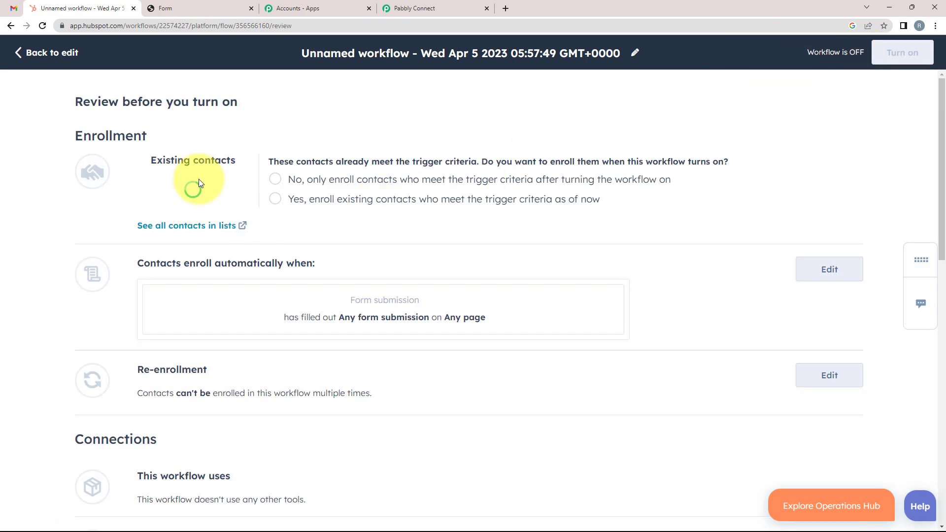
click(302, 180)
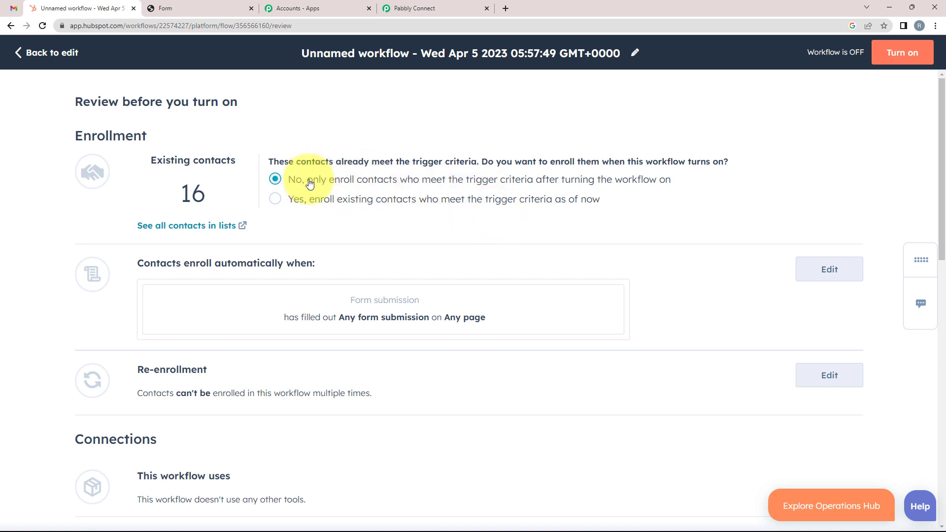
click(890, 59)
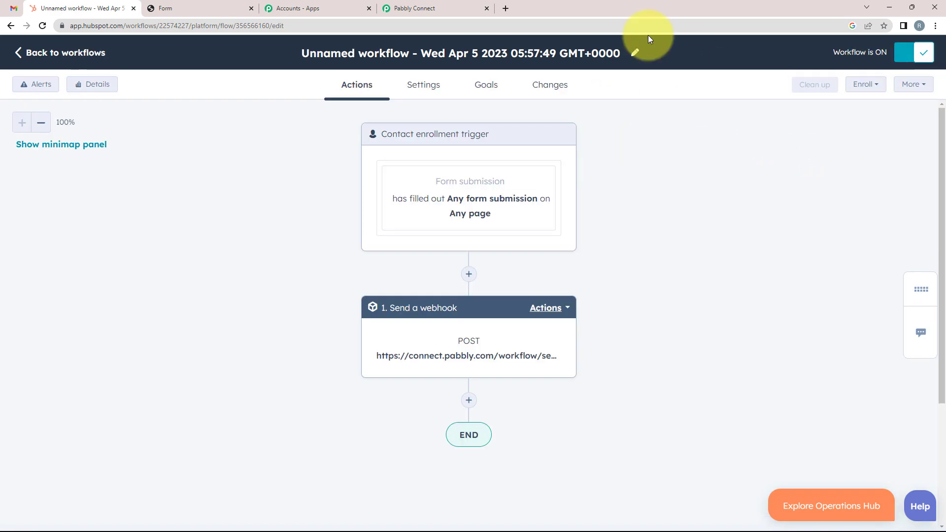
Step: Return to Pabbly Connect and read the note about making a test submission for the webhook response
click(419, 8)
scroll(138, 318, down, 2)
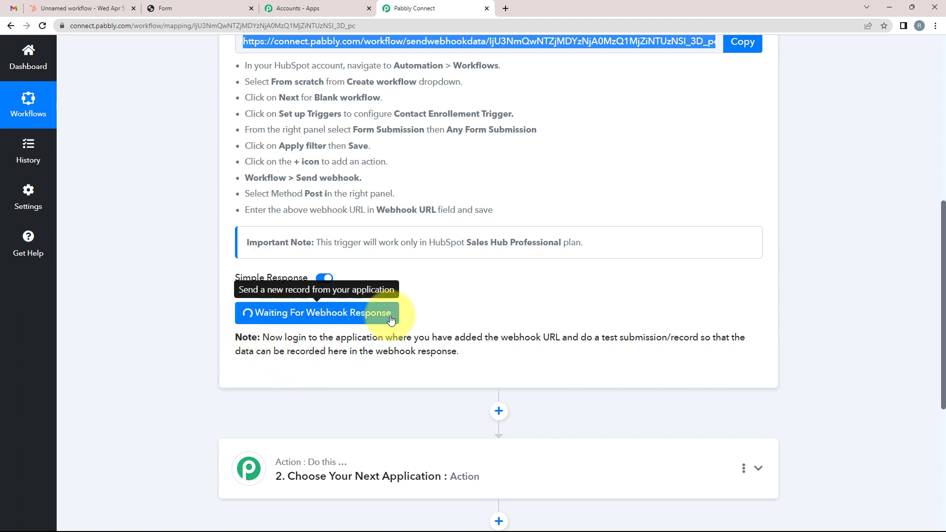
drag(237, 338, 283, 338)
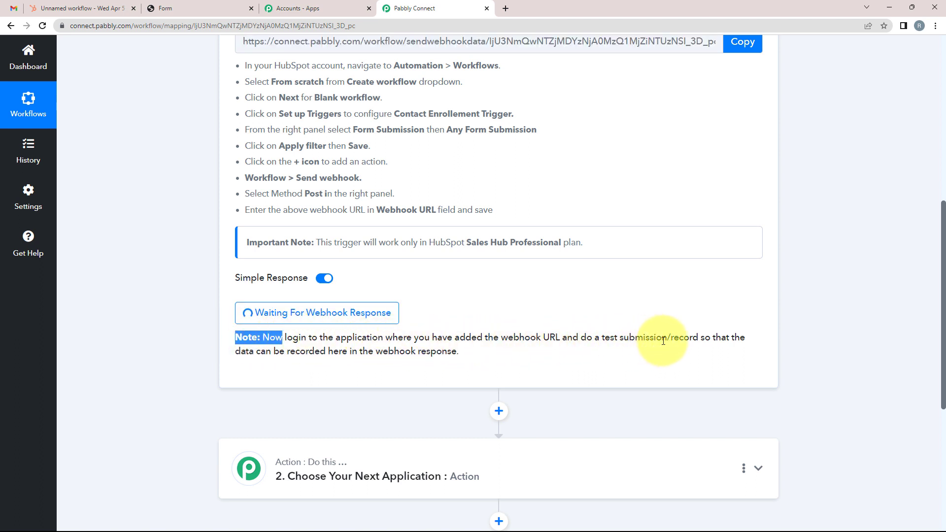
Step: Switch to the HubSpot form and fill in the test submitter's email, first name and last name
click(77, 9)
click(163, 10)
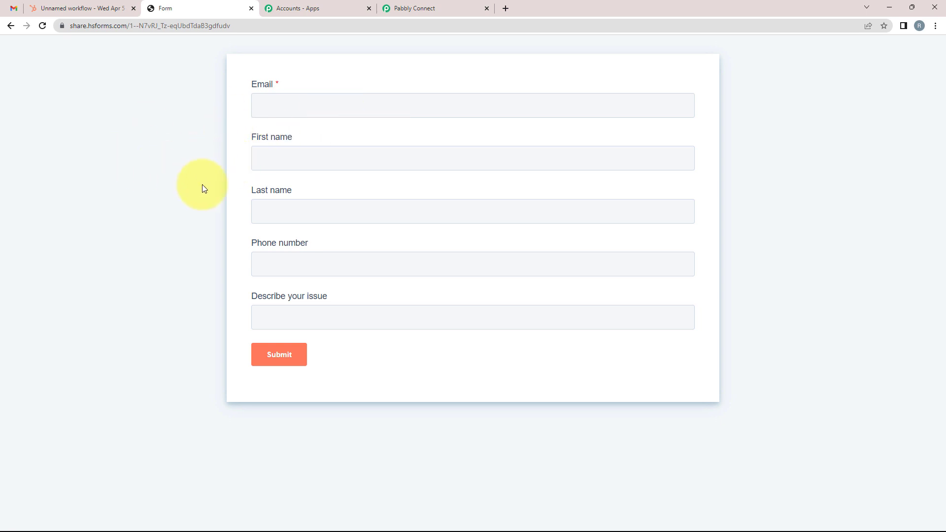
click(269, 106)
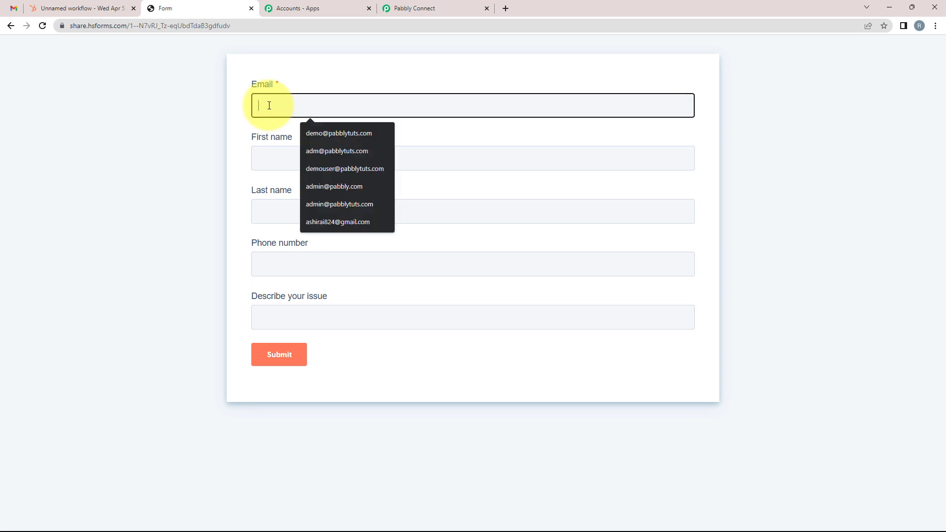
click(309, 205)
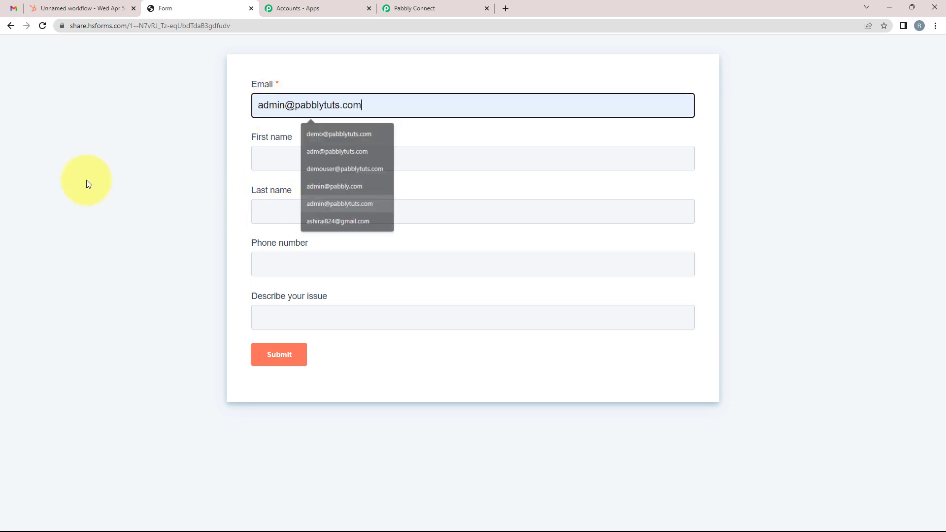
click(300, 164)
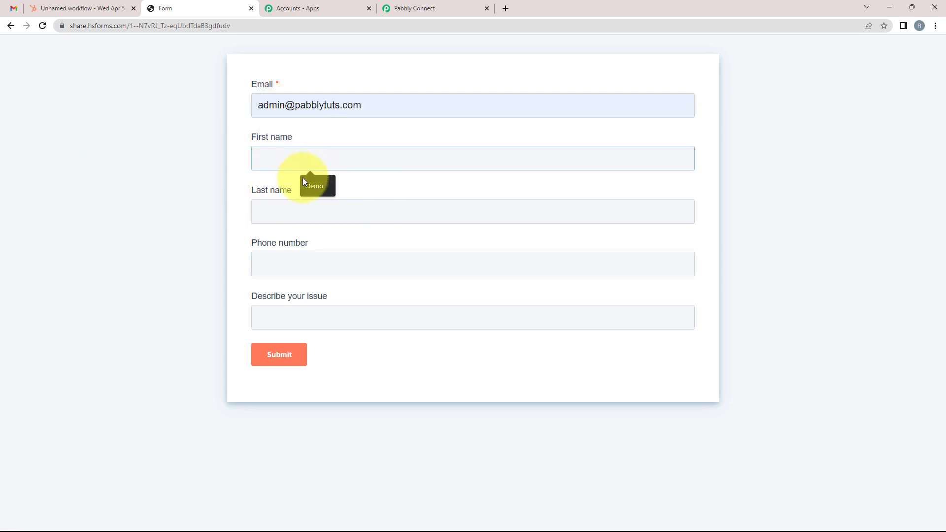
click(303, 181)
click(276, 207)
click(307, 235)
Step: Enter the phone number and the issue "No Electricity", and submit the form
click(272, 269)
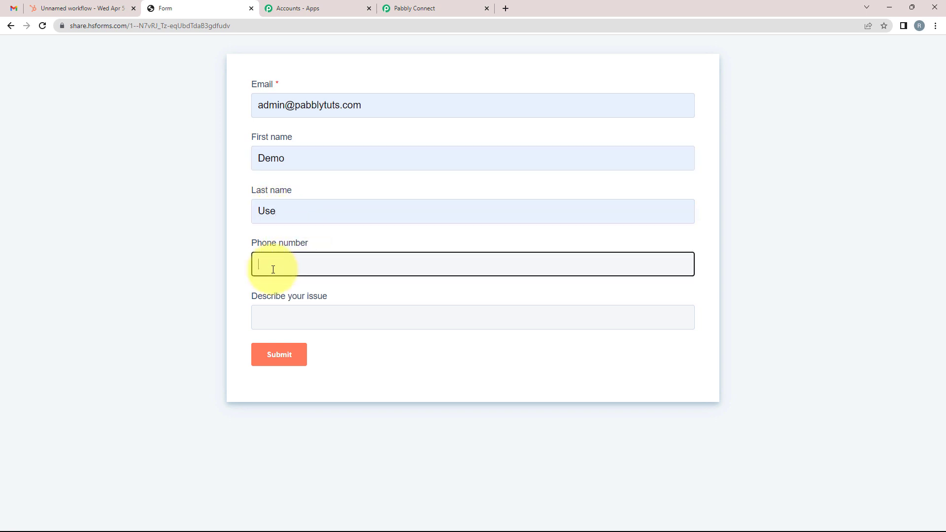
text(91111111111)
click(274, 317)
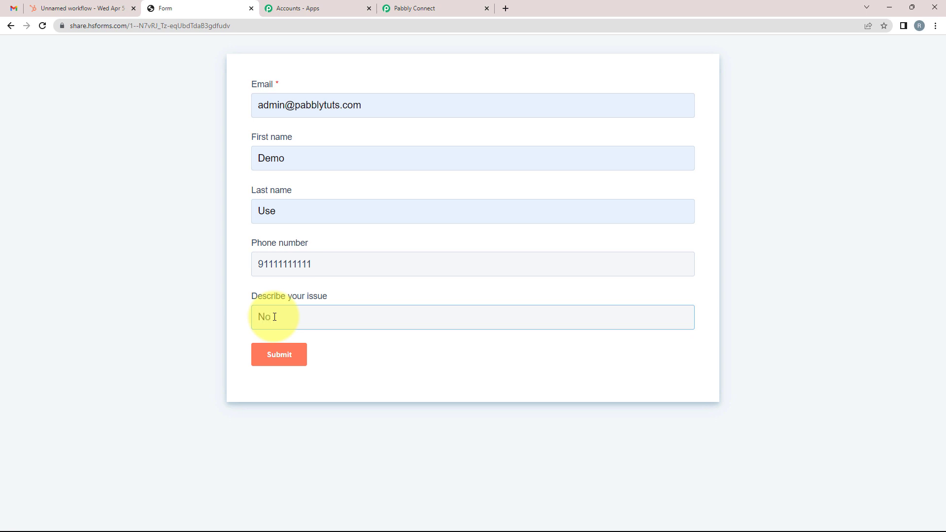
text(No Electricity)
click(296, 362)
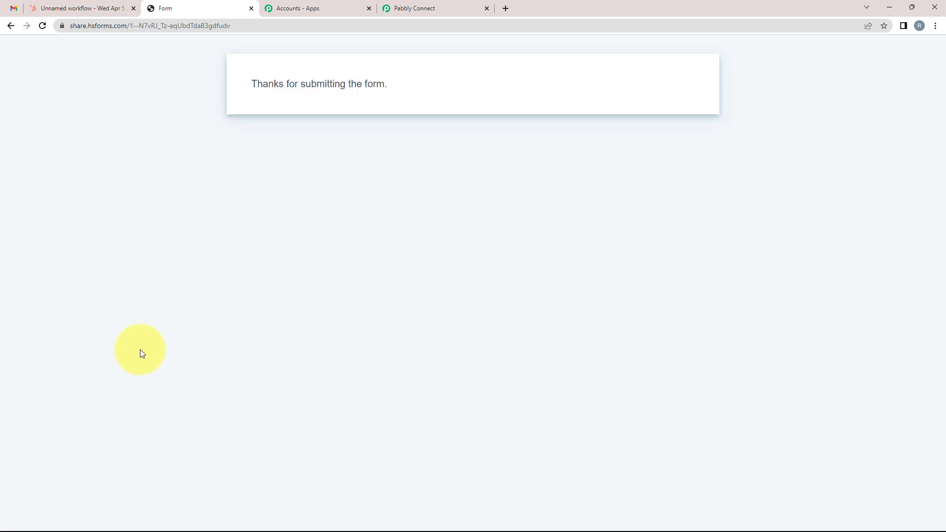
Step: Check Pabbly Connect for the webhook response, glancing back at the submitted form
click(425, 8)
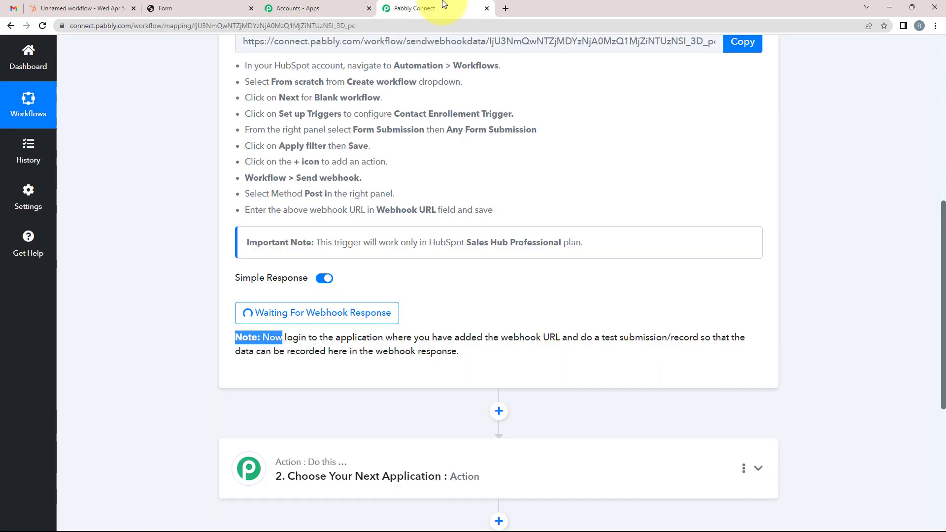
click(250, 311)
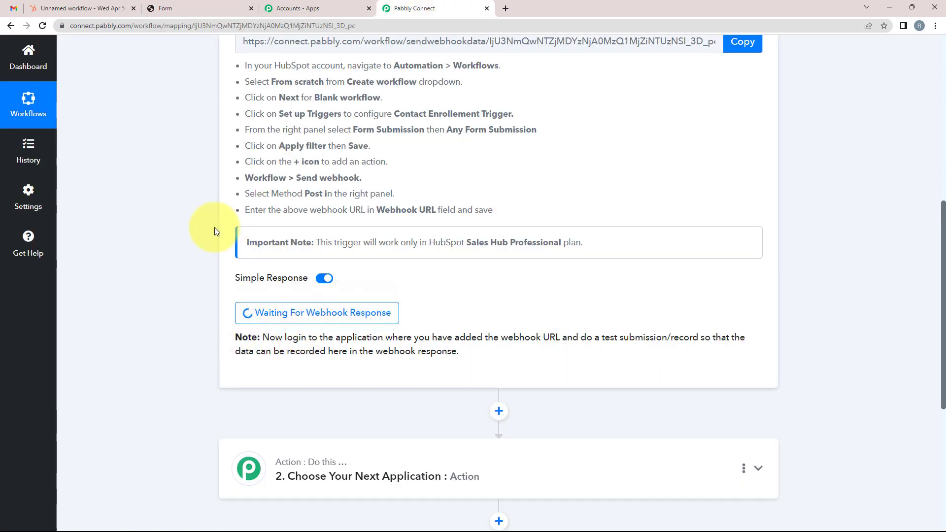
click(185, 9)
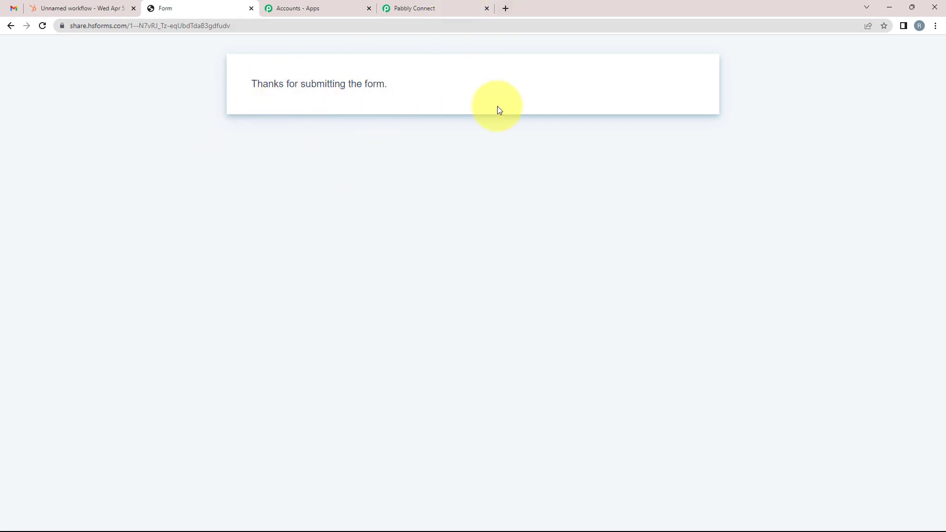
click(414, 9)
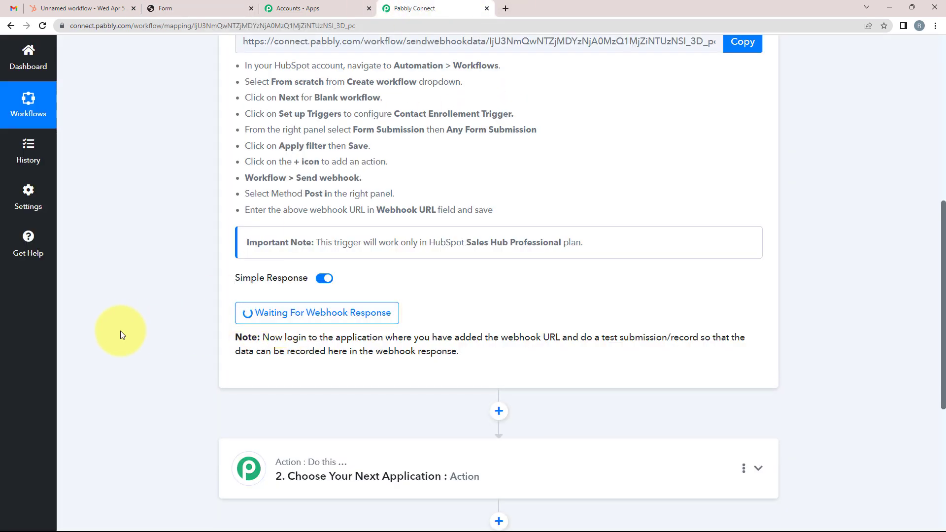
Step: Examine the received webhook response for the form name, phone number and issue description
scroll(187, 300, down, 2)
scroll(249, 270, down, 2)
scroll(243, 266, up, 1)
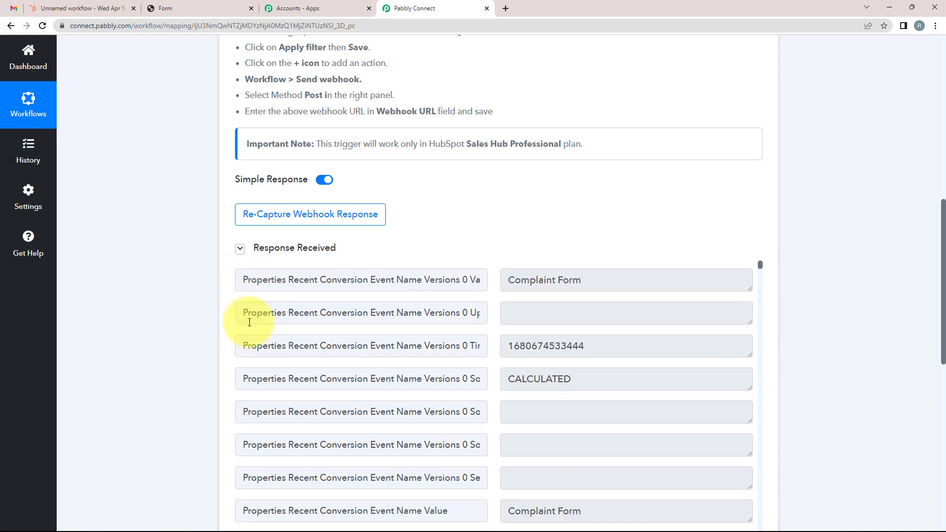
scroll(242, 318, up, 4)
scroll(148, 363, down, 5)
scroll(249, 356, down, 1)
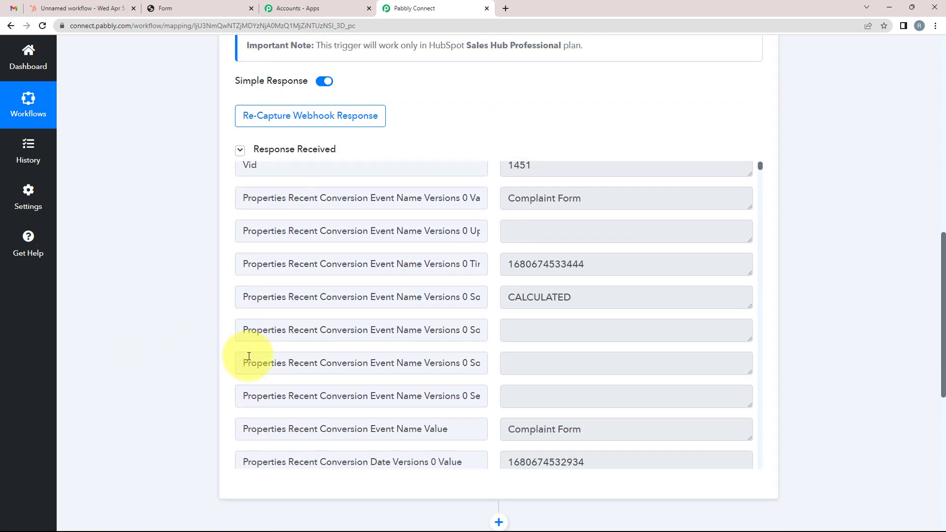
scroll(248, 356, down, 2)
click(581, 369)
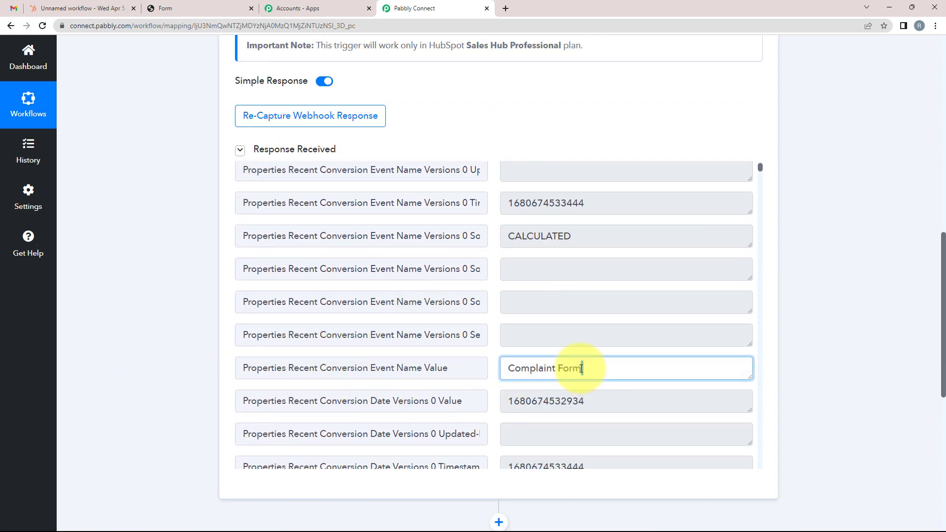
triple_click(581, 369)
scroll(537, 382, down, 9)
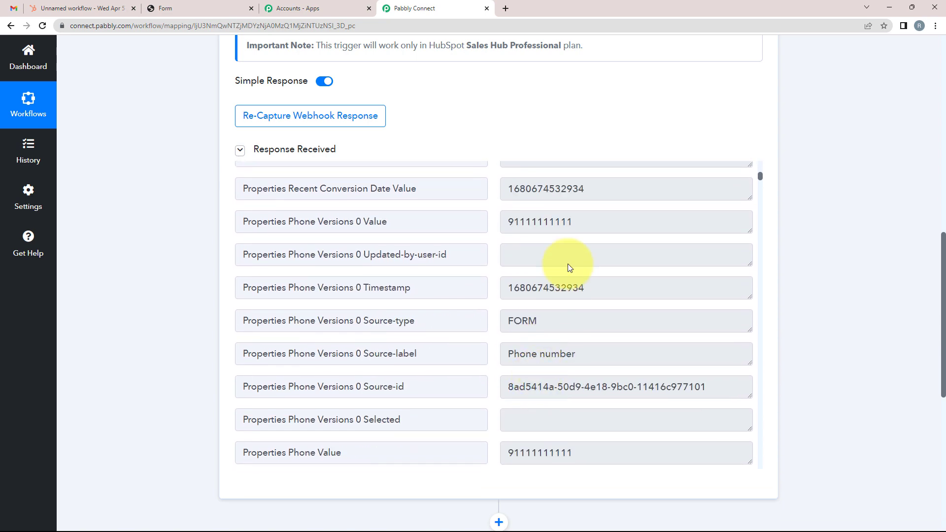
drag(584, 222, 467, 226)
scroll(500, 308, down, 6)
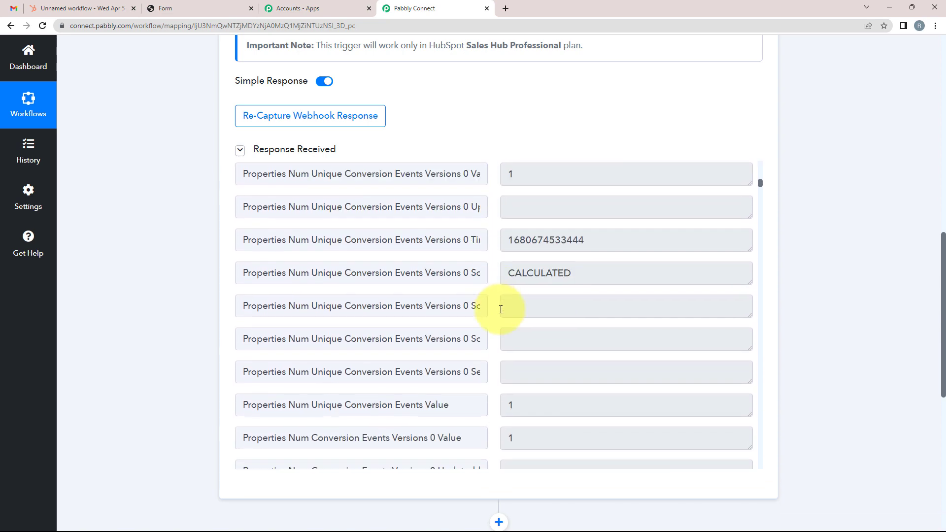
scroll(500, 309, down, 10)
drag(579, 224, 468, 220)
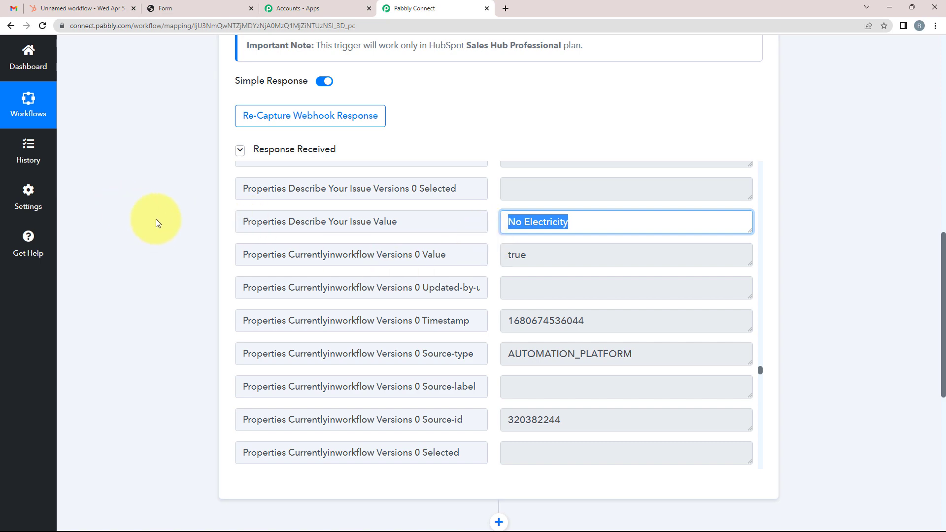
Step: Review the HubSpot CRM trigger setup from its app and event choices down to the empty action step
scroll(156, 218, up, 12)
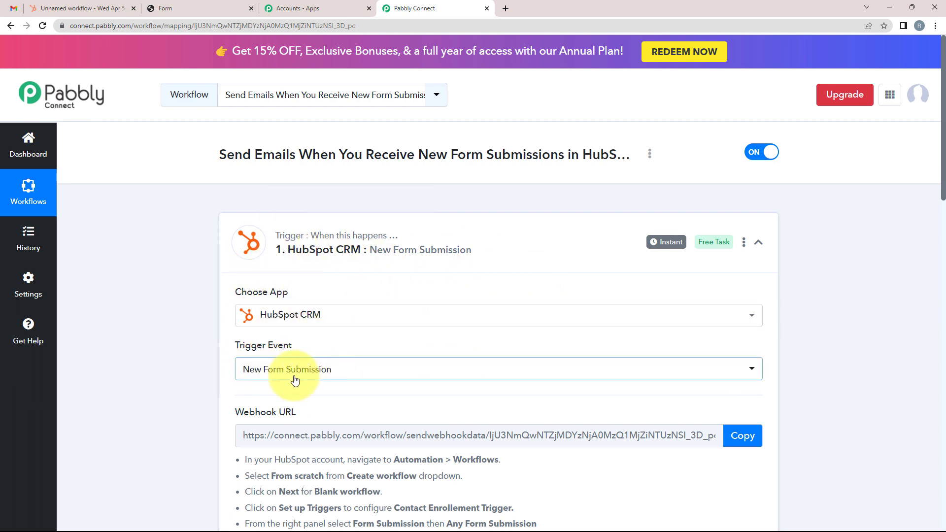
scroll(214, 317, down, 10)
scroll(234, 235, down, 4)
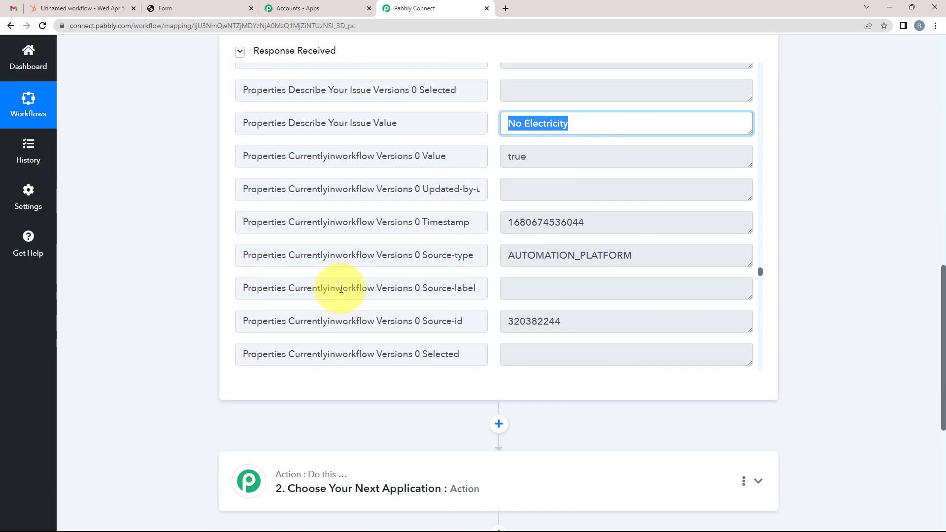
Step: Set the workflow's empty action step to the Gmail app with the Send Email event
scroll(161, 306, up, 15)
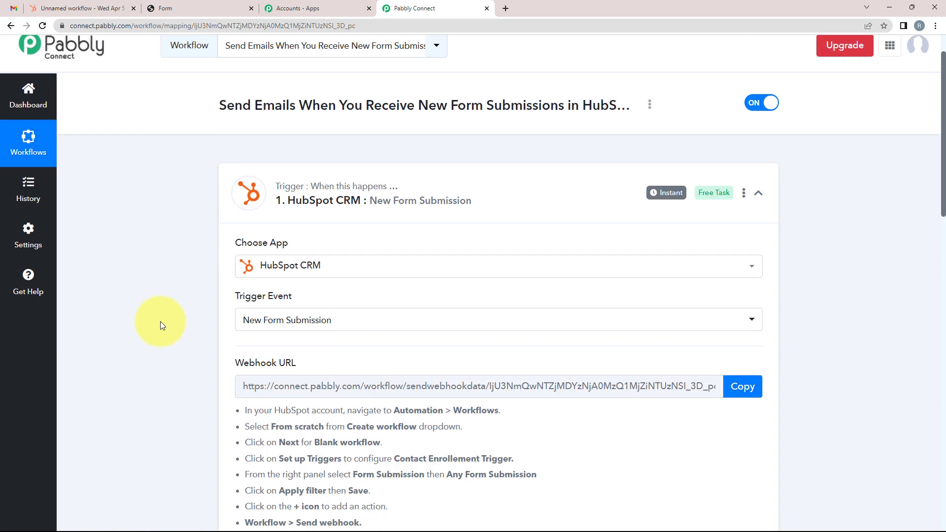
scroll(161, 321, down, 15)
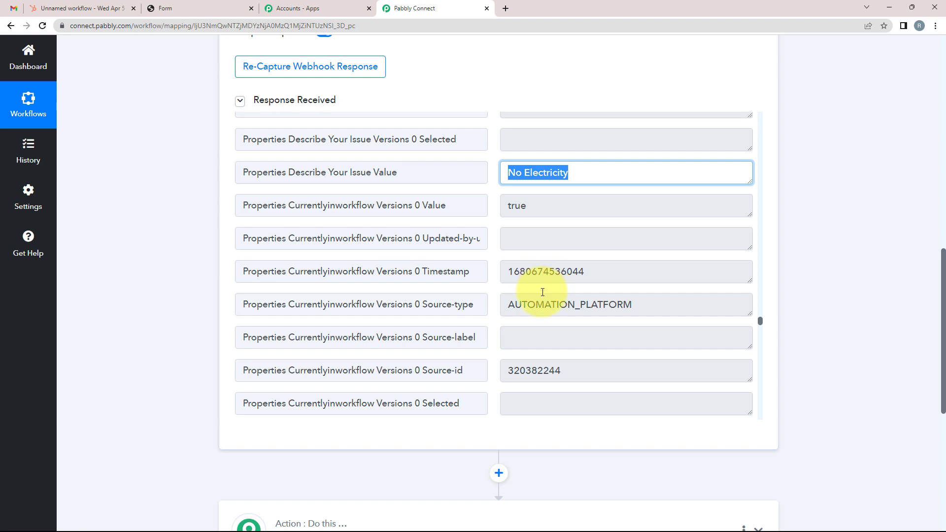
scroll(542, 292, down, 3)
scroll(143, 279, down, 7)
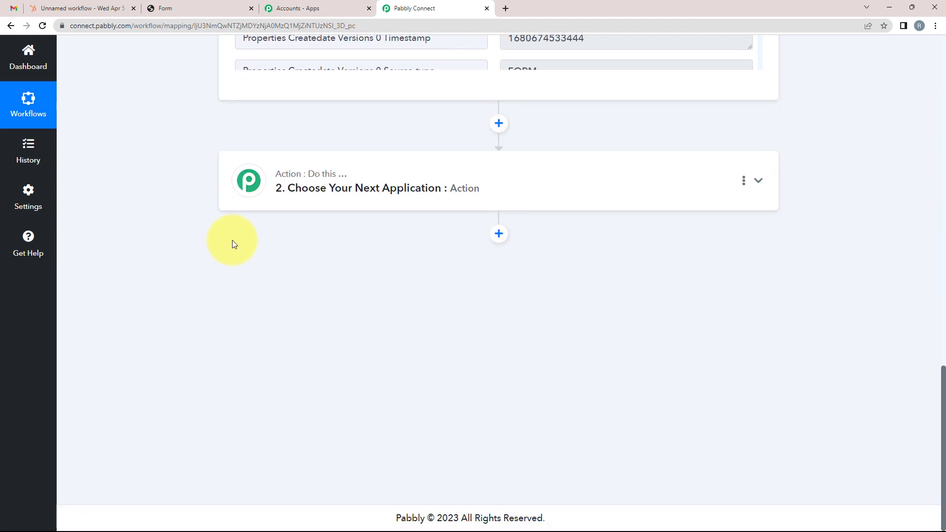
click(324, 209)
click(266, 252)
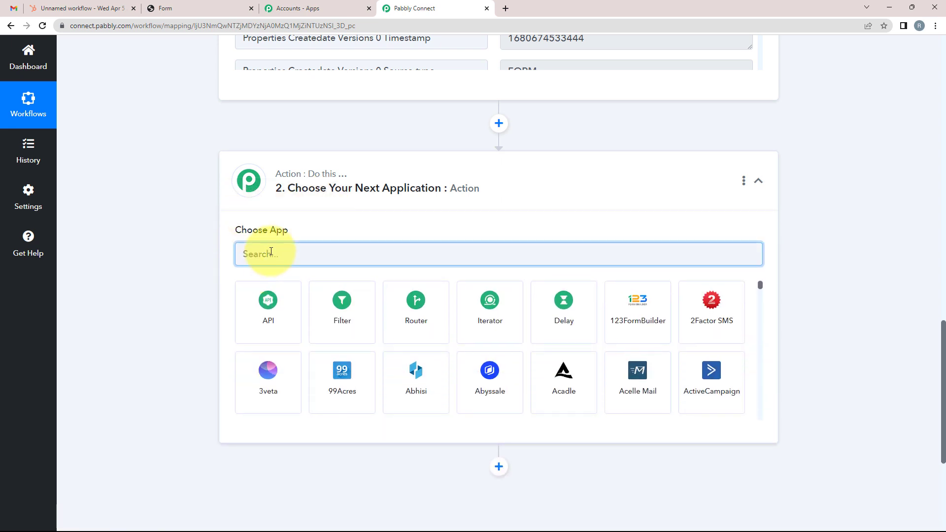
text(gmai)
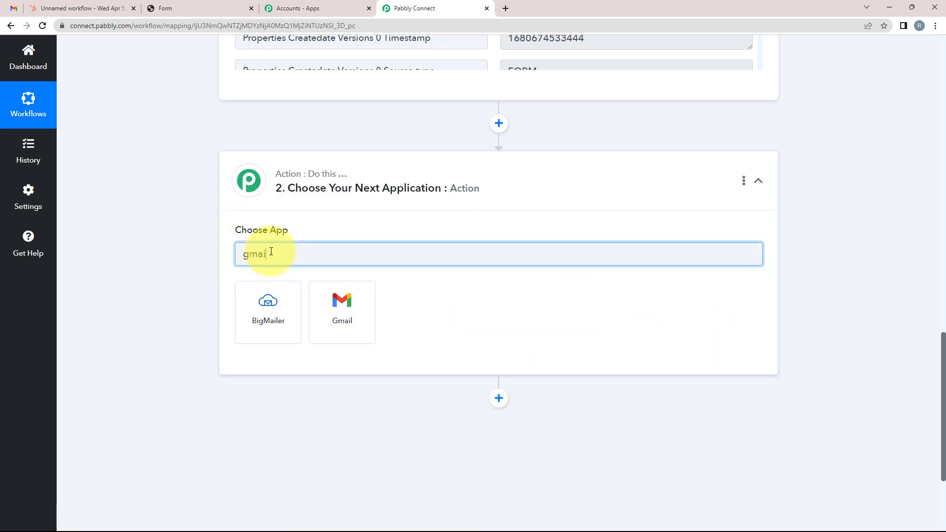
click(332, 297)
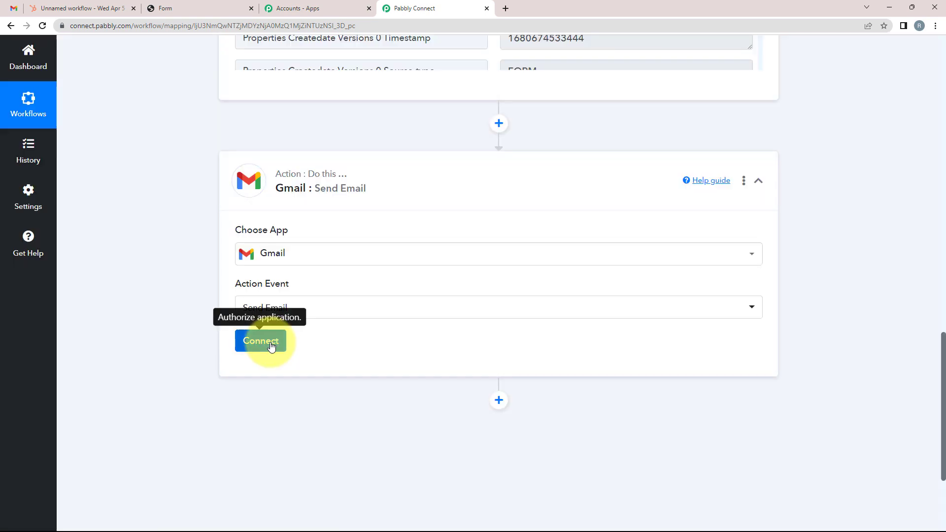
Step: Connect Gmail through a new connection named Gmail #13, choosing the Google account and granting Pabbly Connect access
click(263, 340)
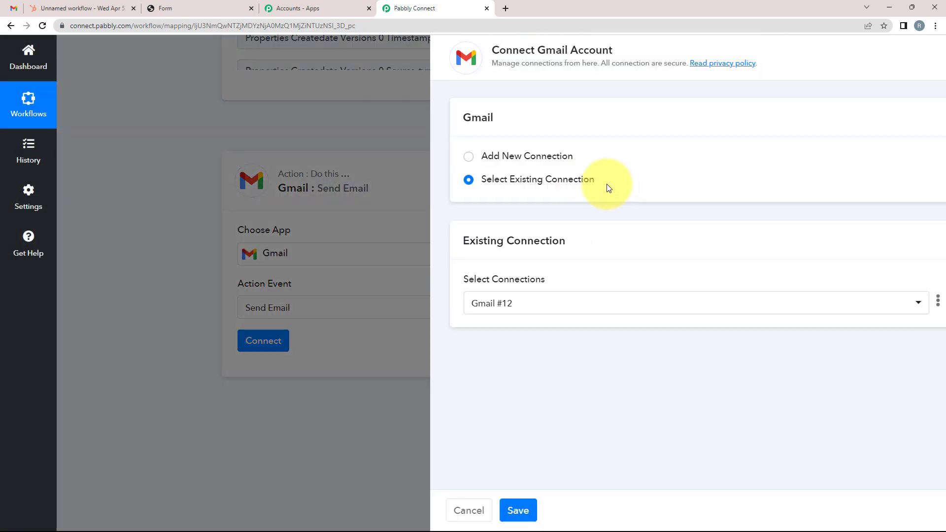
click(437, 156)
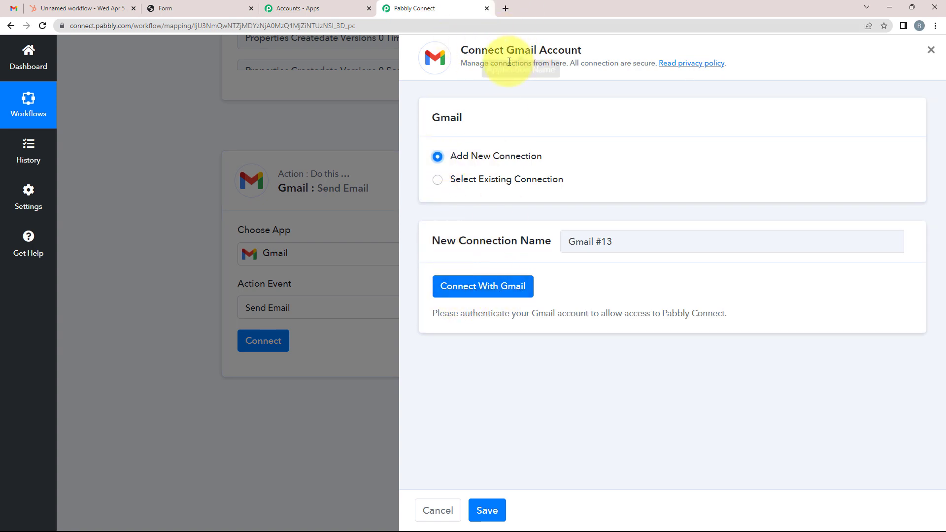
drag(468, 50, 591, 49)
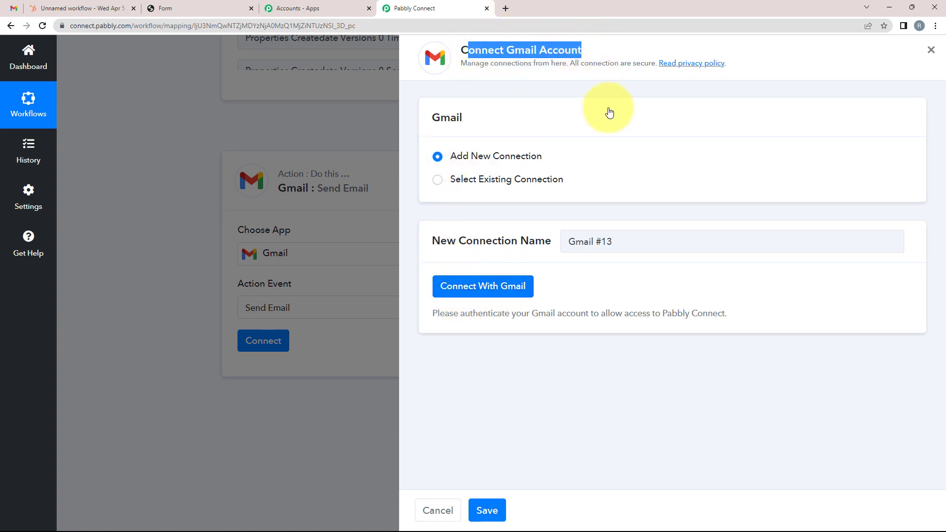
click(451, 281)
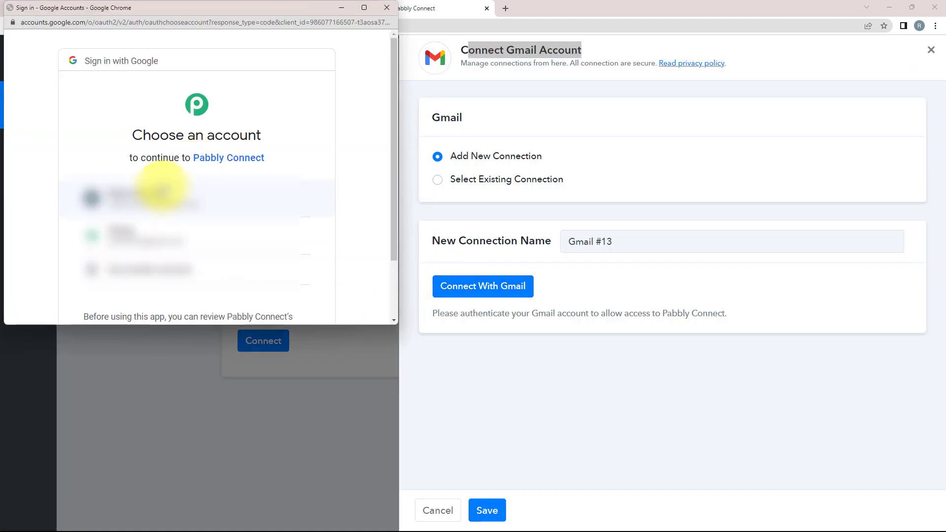
scroll(127, 231, down, 1)
click(127, 232)
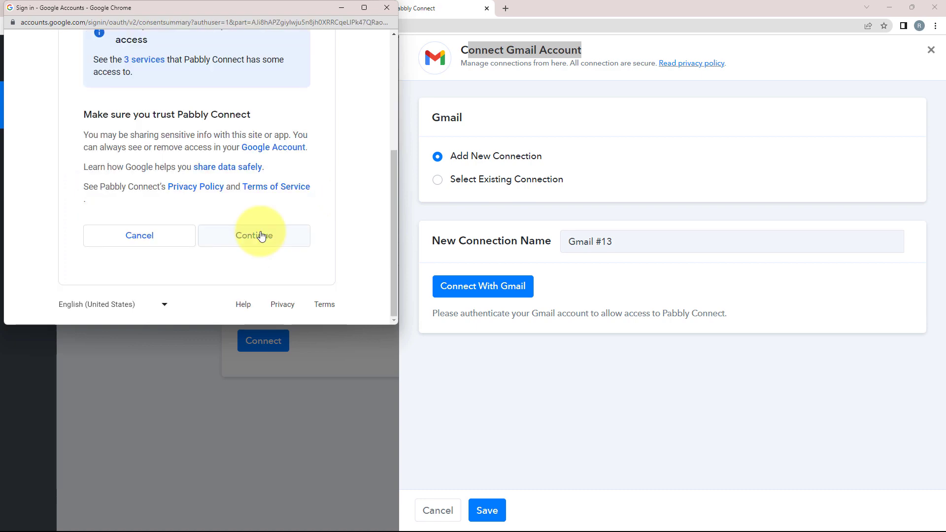
click(253, 235)
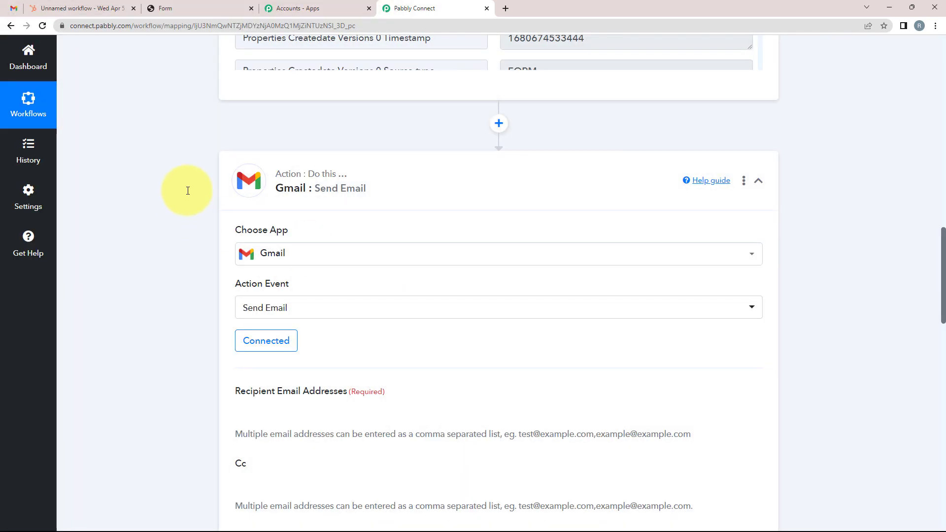
Step: Review the Gmail action's fields from the recipient addresses down to the attachment, focusing on Recipient Email Addresses
scroll(120, 282, down, 2)
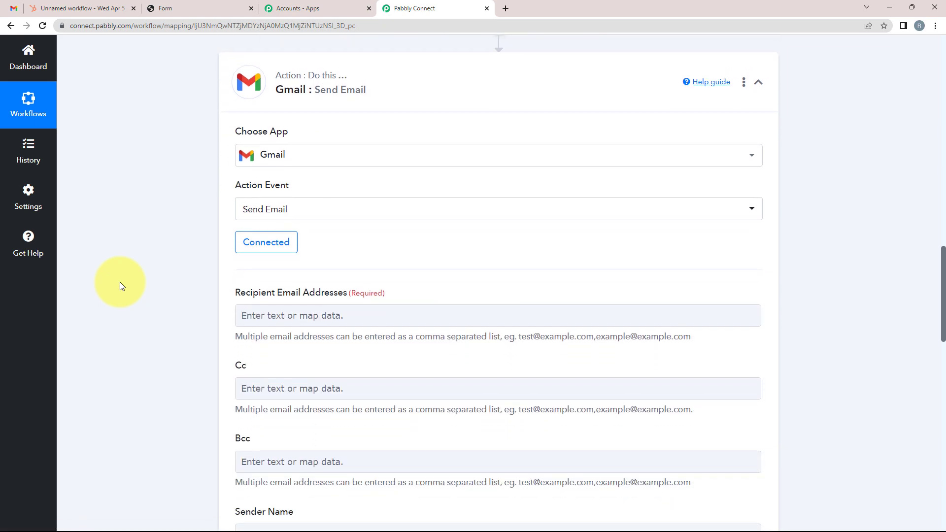
scroll(120, 281, down, 2)
scroll(120, 283, down, 2)
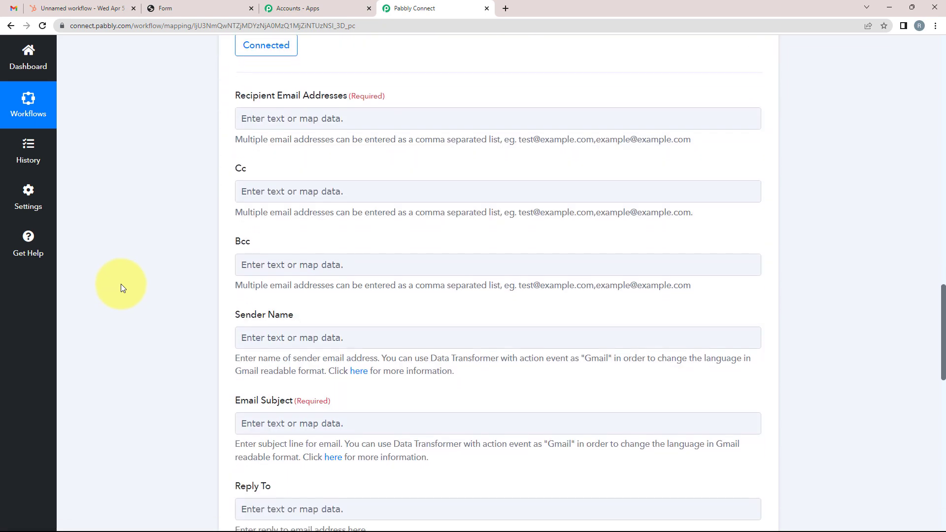
click(110, 205)
scroll(119, 258, down, 7)
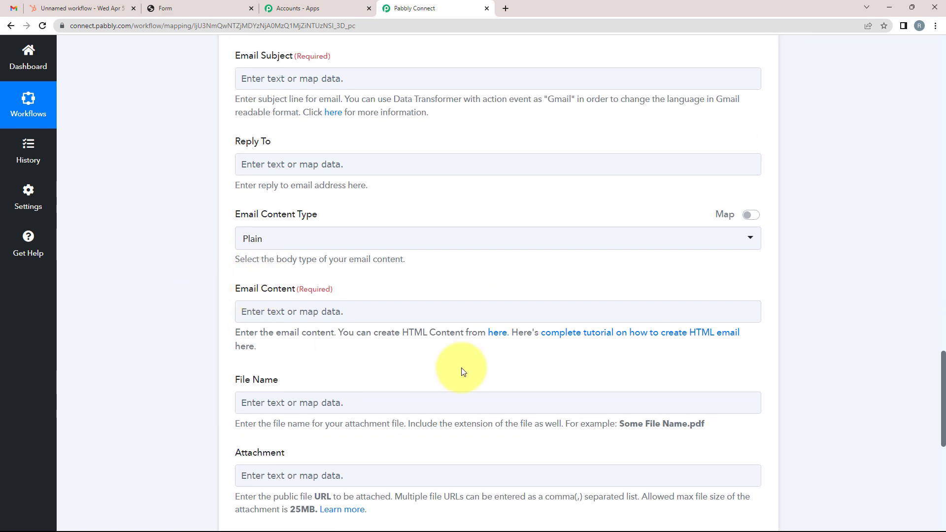
scroll(278, 340, up, 9)
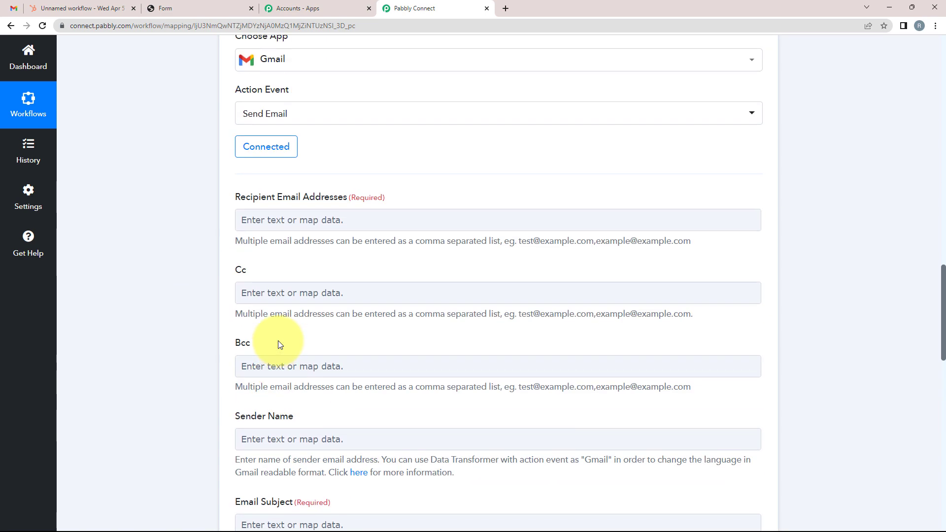
scroll(278, 344, up, 3)
drag(330, 344, 397, 341)
click(280, 359)
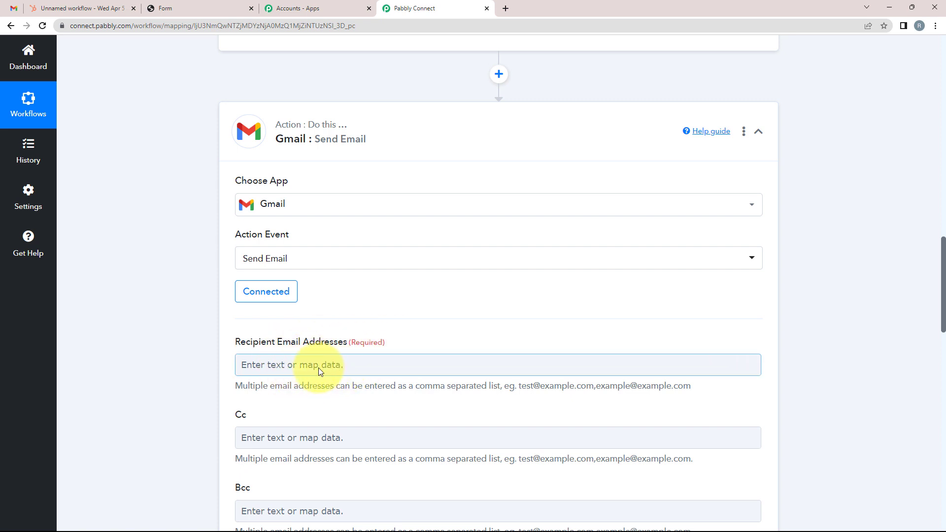
click(229, 359)
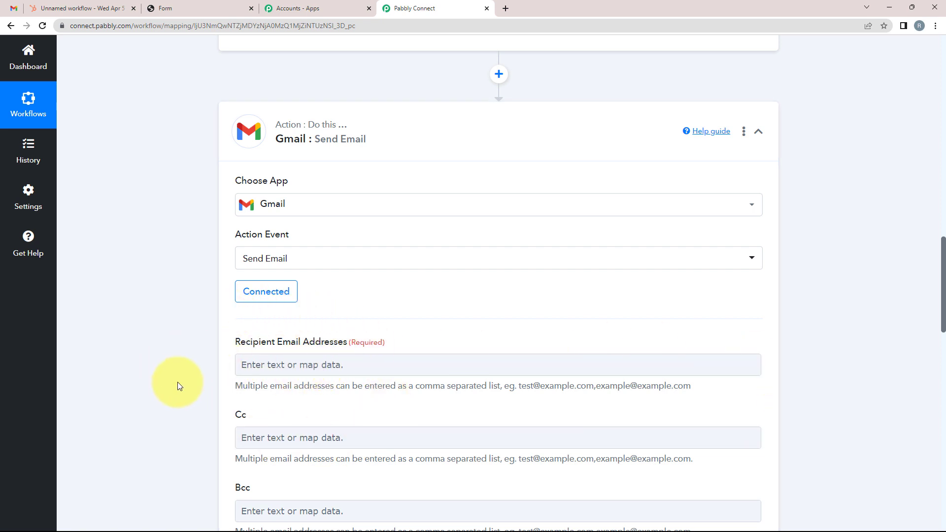
click(313, 377)
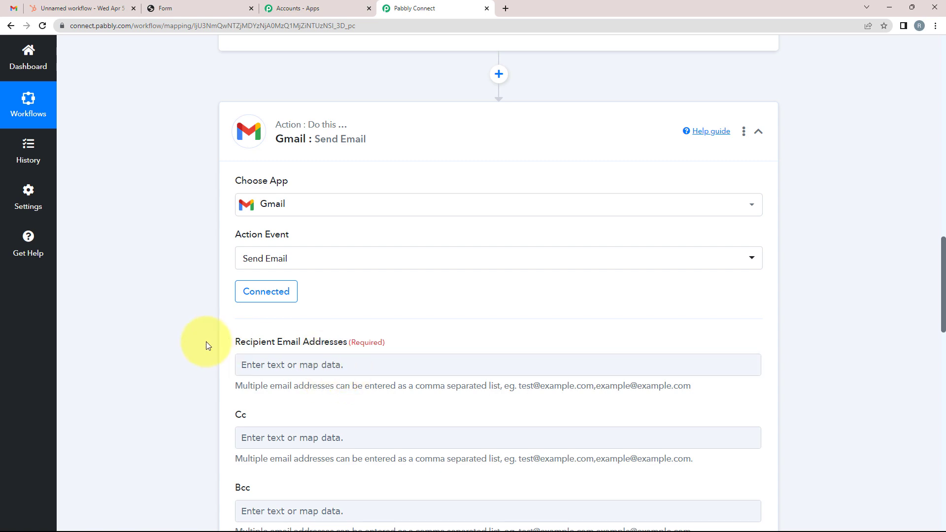
Step: Find the submitter's email value in the HubSpot trigger's received response
scroll(206, 342, up, 4)
scroll(201, 342, up, 4)
scroll(369, 237, up, 5)
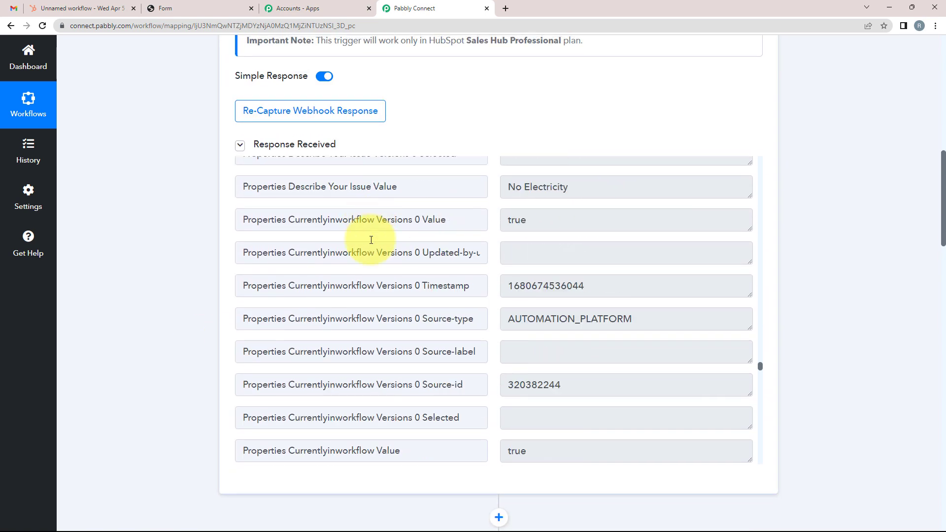
scroll(576, 324, up, 4)
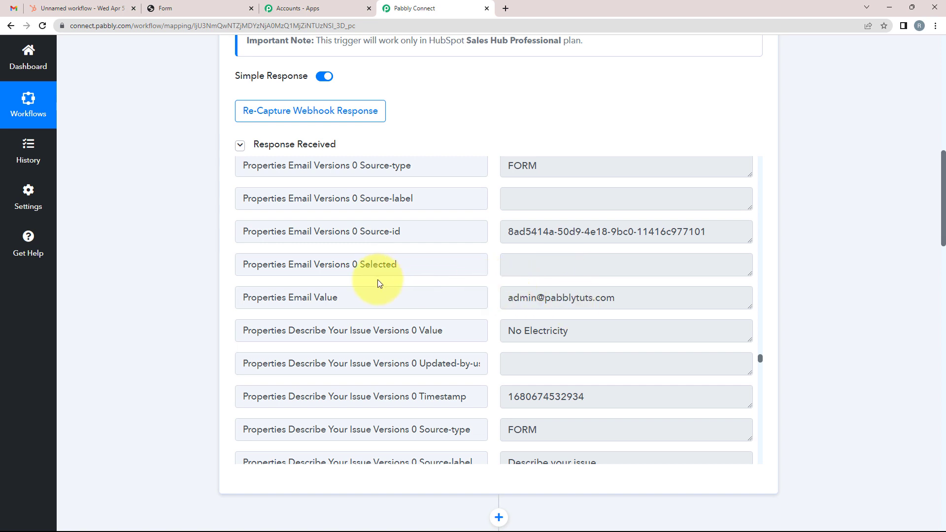
drag(641, 300, 500, 298)
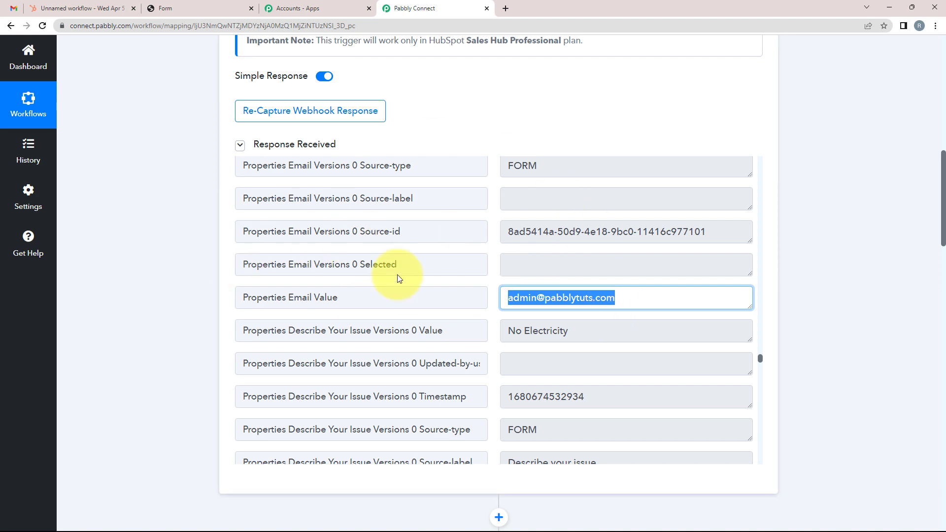
Step: Map Recipient Email Addresses to the HubSpot "Properties Email Versions 0 Value" response field, filtering the trigger data by "@"
scroll(105, 300, down, 6)
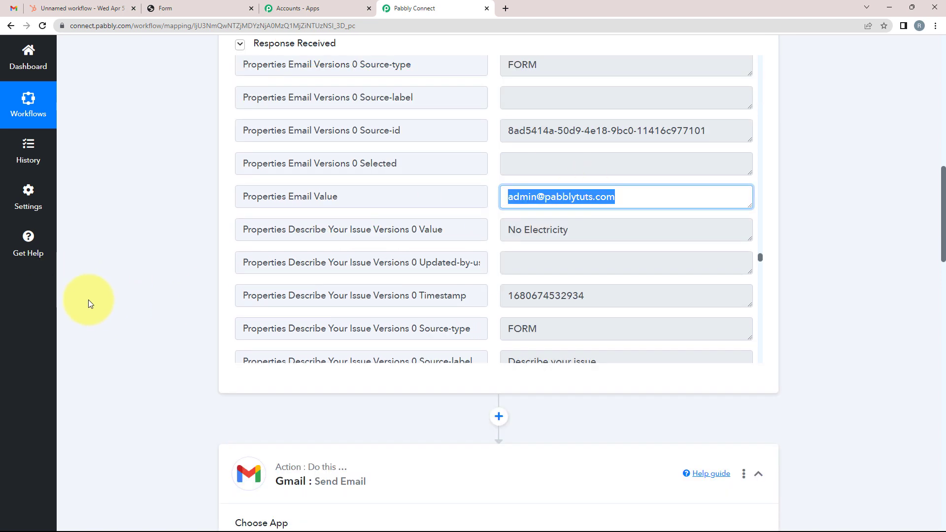
scroll(114, 303, down, 4)
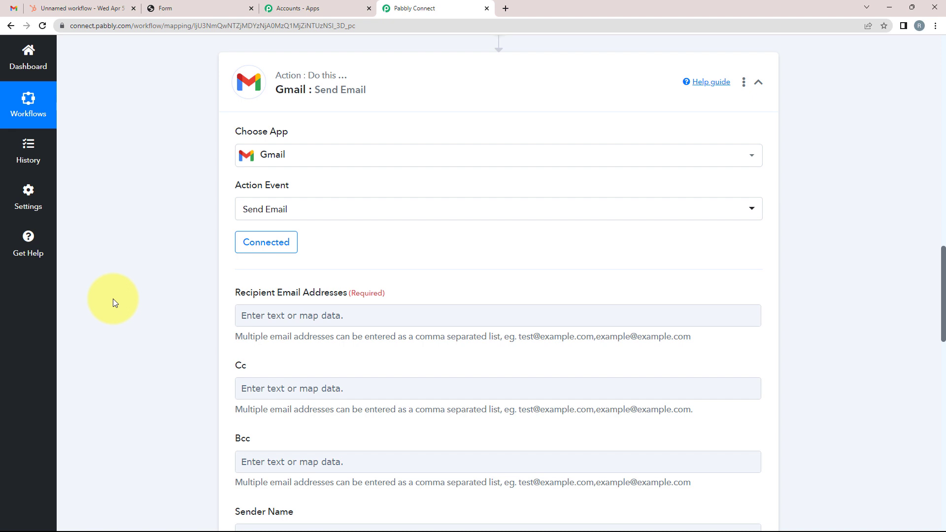
click(337, 316)
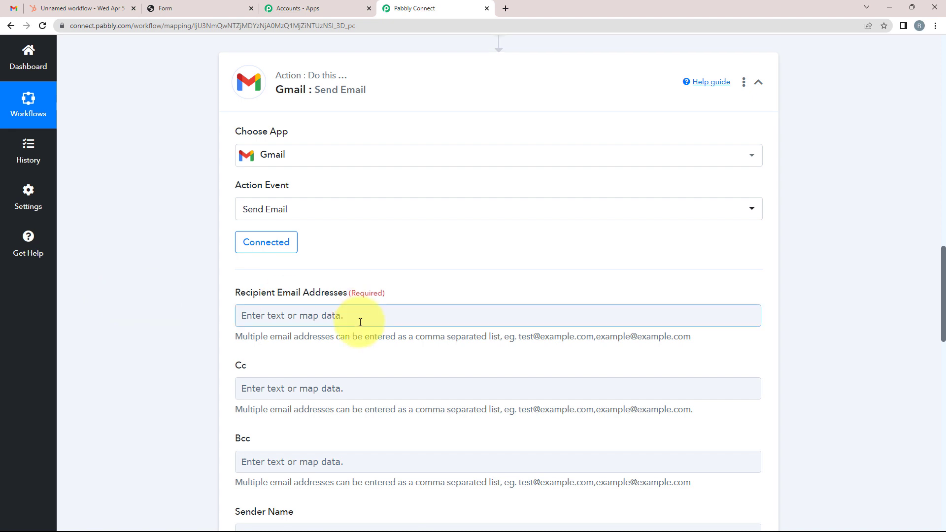
click(247, 315)
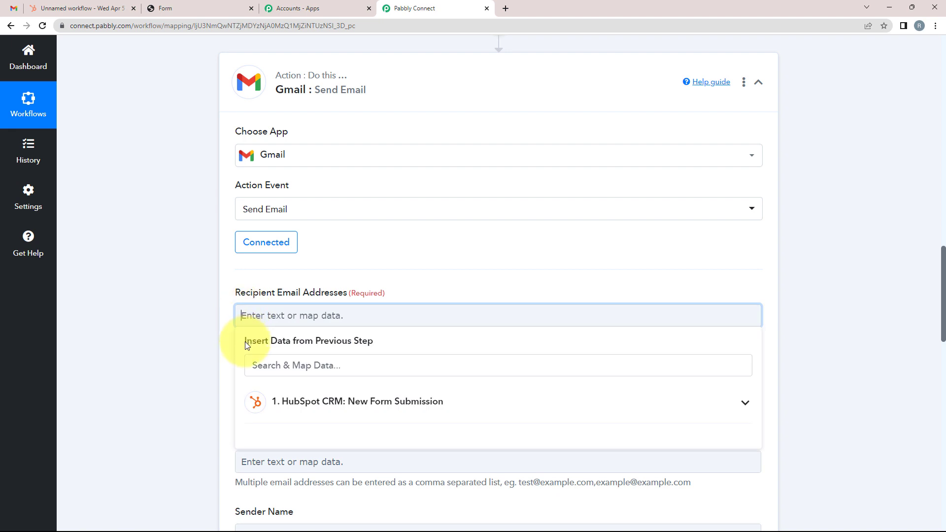
click(290, 346)
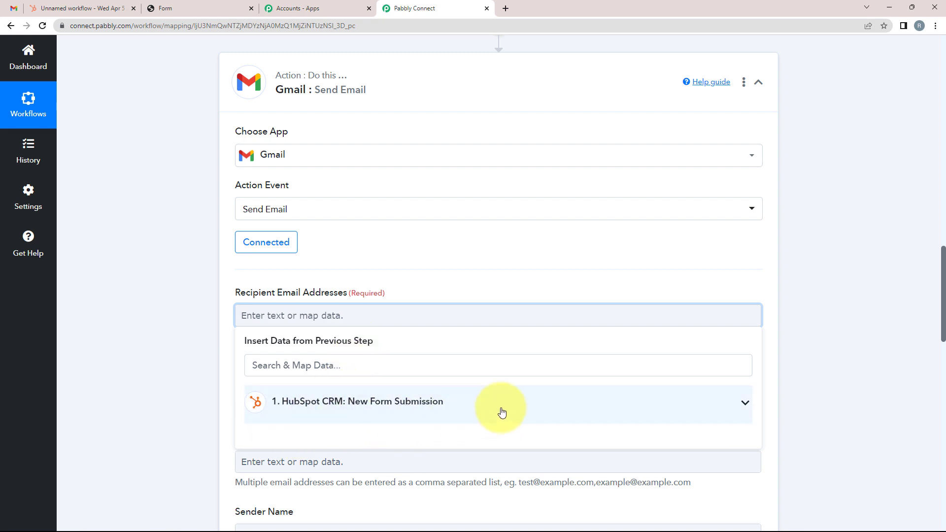
click(743, 402)
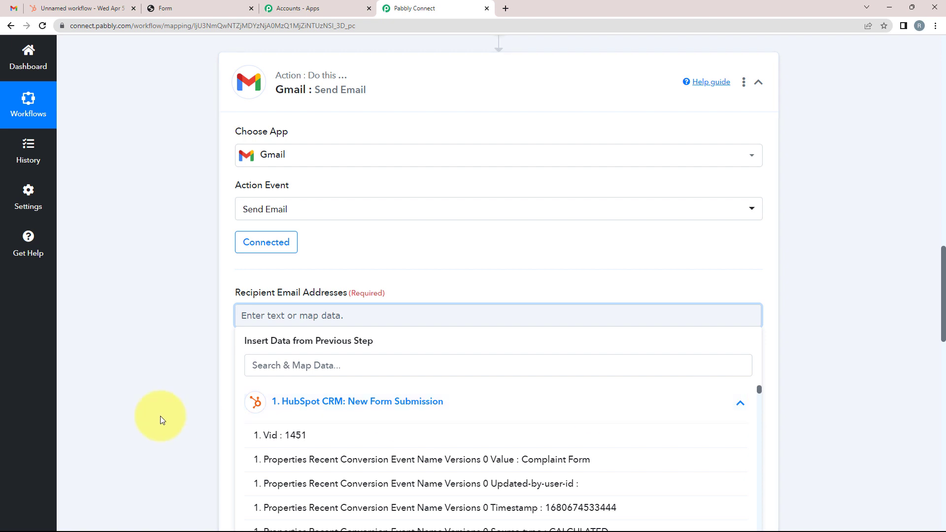
scroll(161, 419, down, 4)
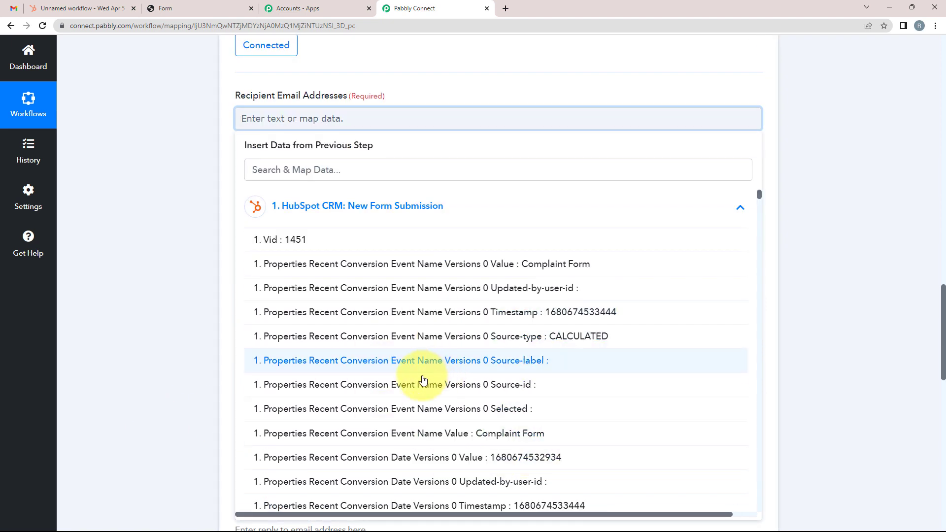
click(263, 170)
text(@)
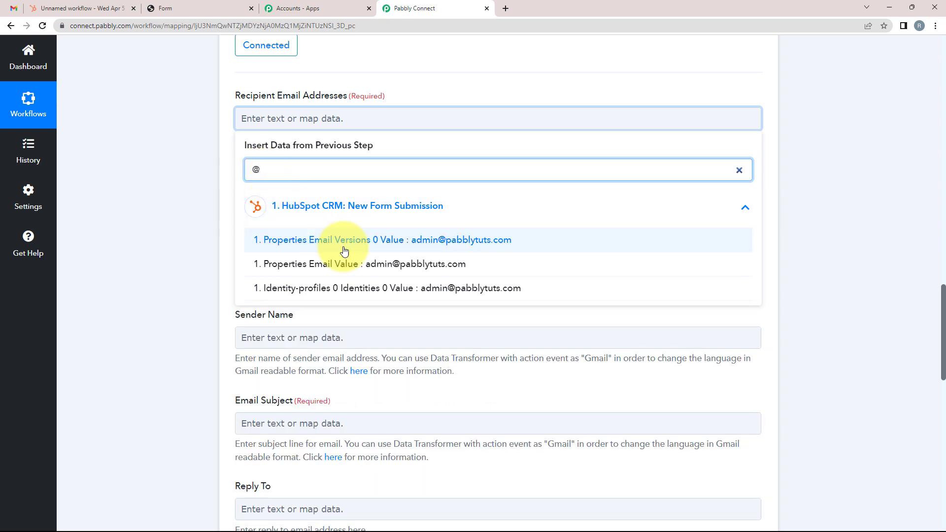
click(387, 244)
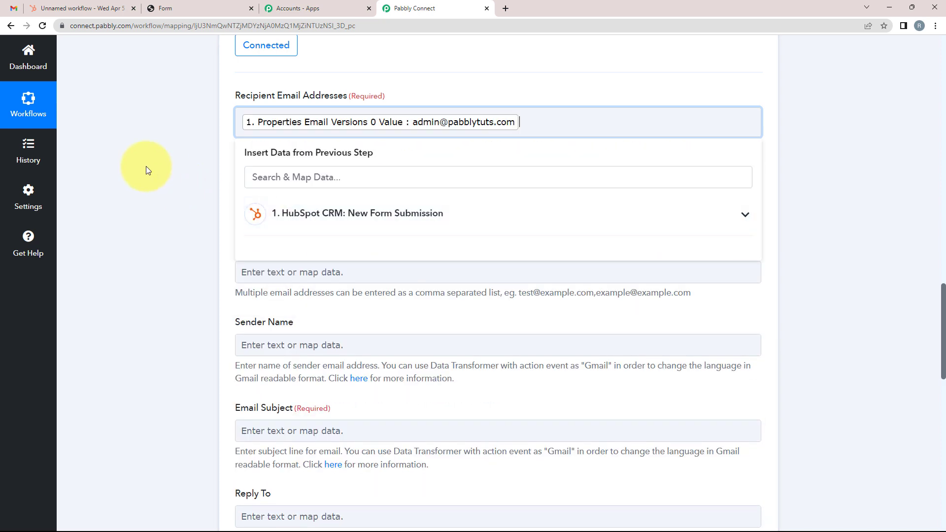
click(146, 167)
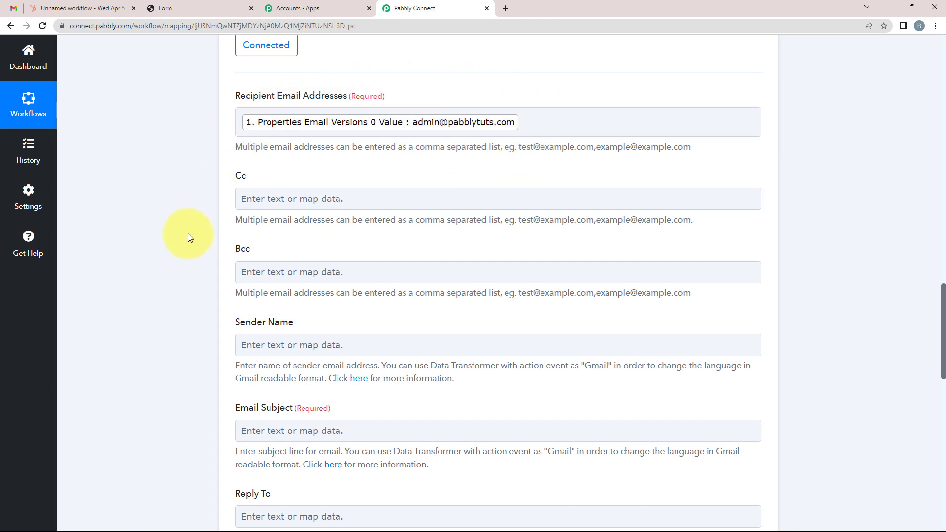
Step: Set the Gmail action's Sender Name to Hubspot and its Email Subject to Complaint Form
scroll(188, 234, up, 5)
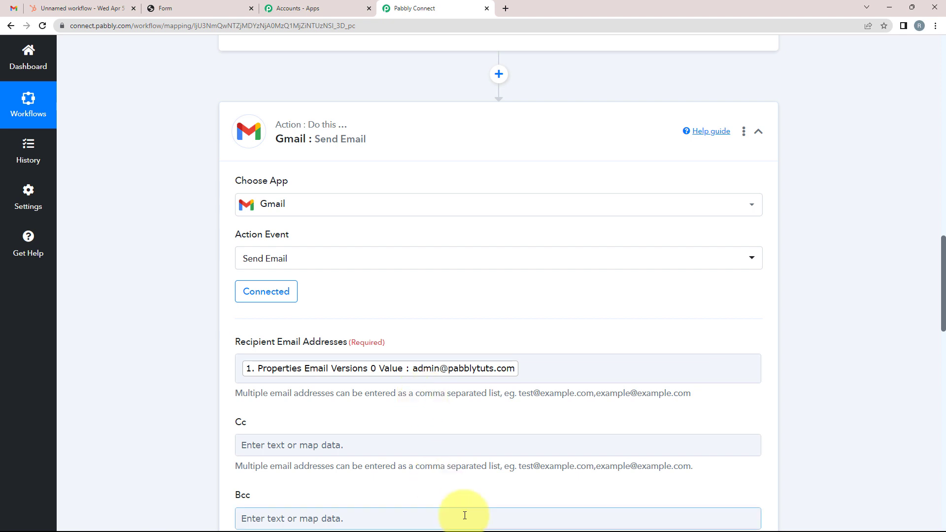
scroll(157, 386, down, 7)
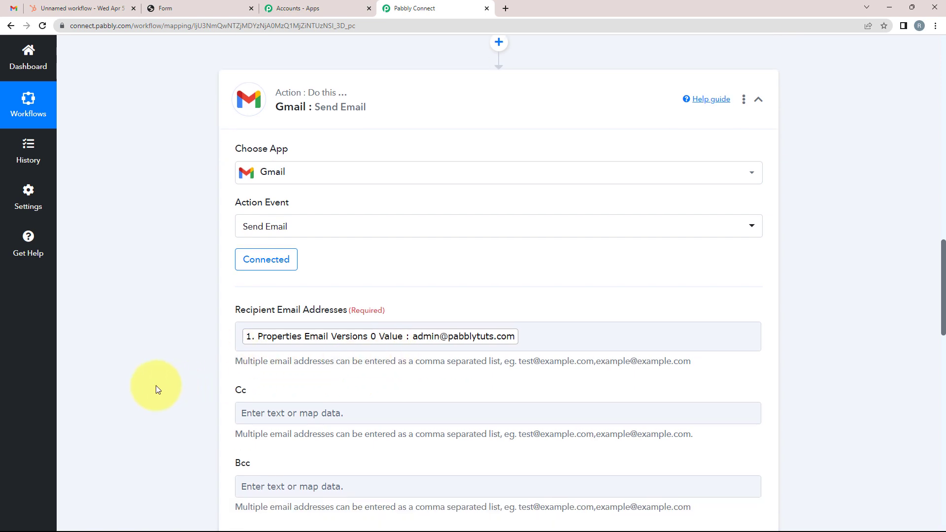
click(270, 256)
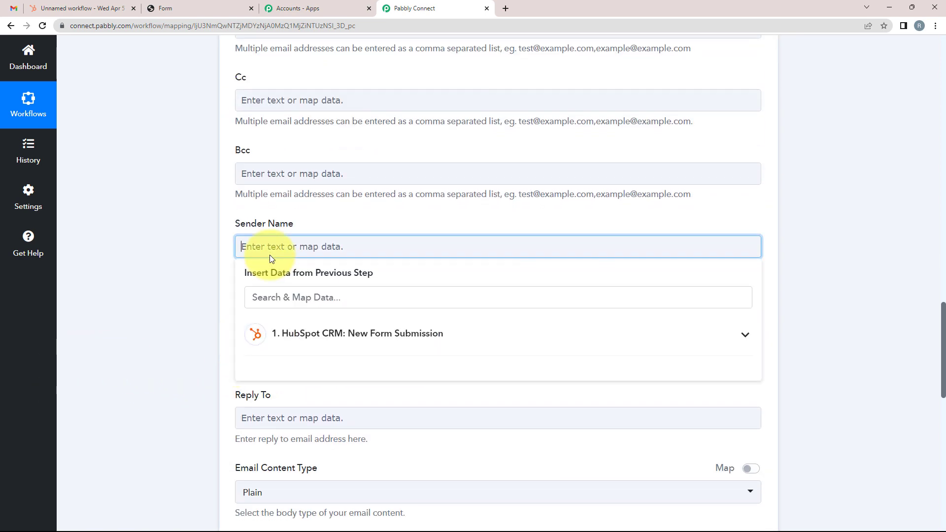
text(Ha)
text(bspot)
scroll(270, 255, down, 2)
click(293, 240)
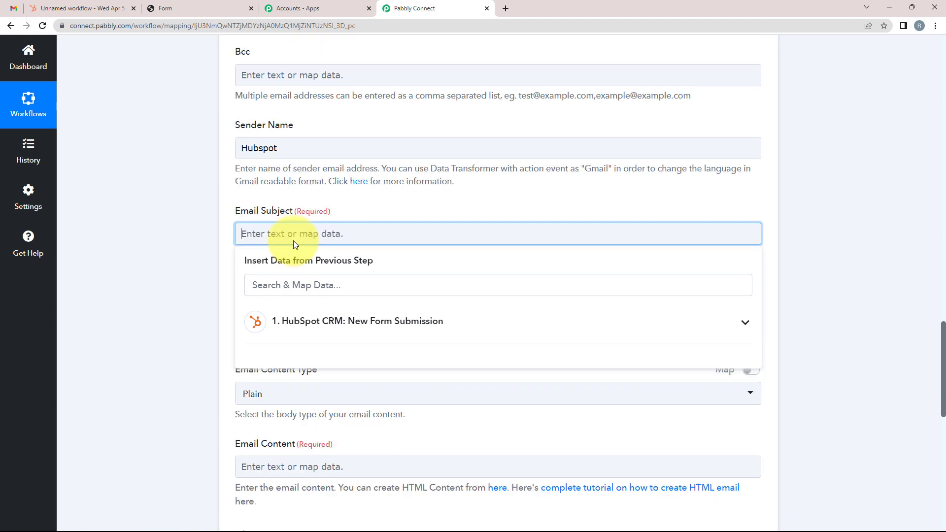
text(Complaint Form)
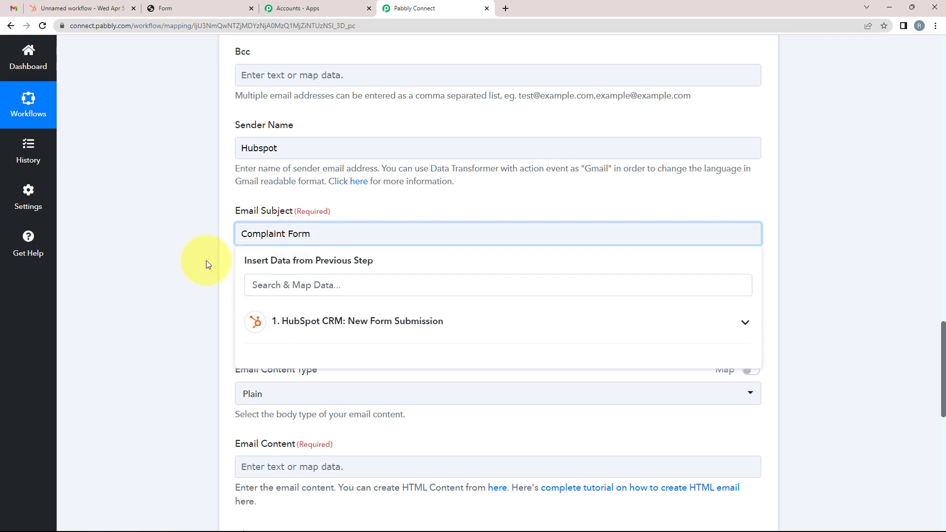
click(206, 260)
Step: Choose Plain as the Email Content Type
scroll(216, 270, down, 2)
click(238, 293)
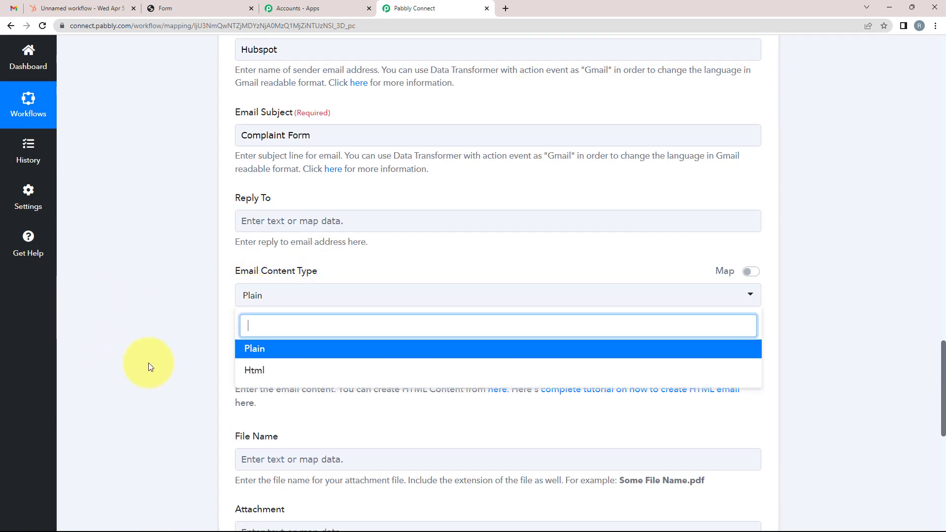
click(272, 356)
click(262, 299)
click(264, 356)
Step: Start the Email Content with "Dear," followed by the mapped HubSpot "Properties Firstname Versions 0 Value" field
scroll(256, 320, down, 2)
click(245, 274)
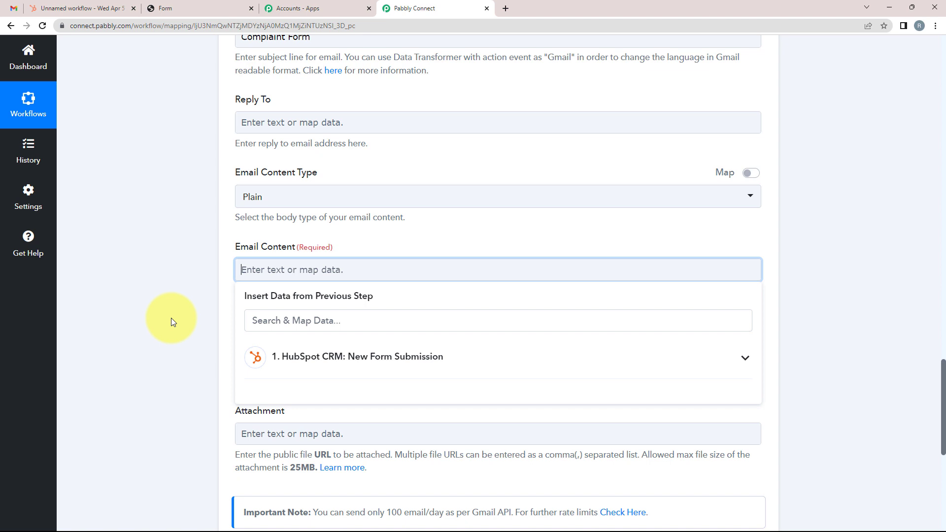
text(Dear,)
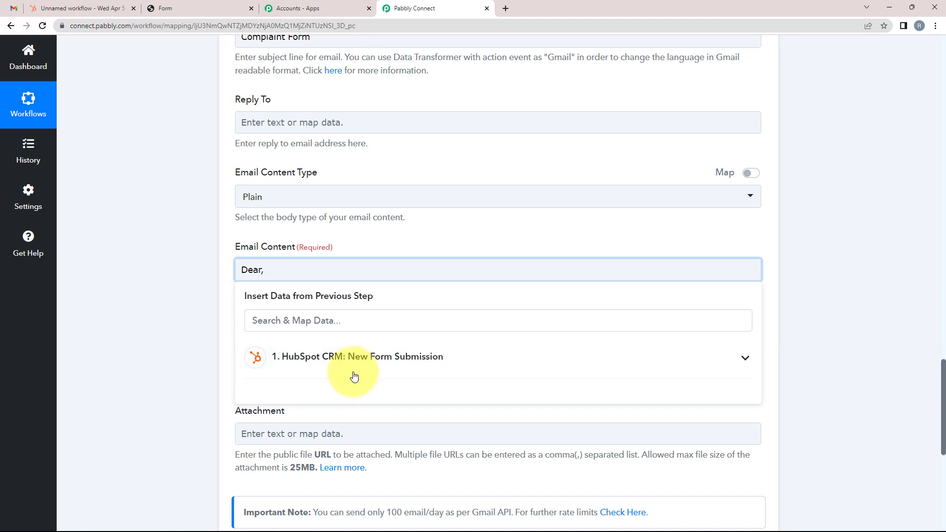
click(391, 364)
text(f)
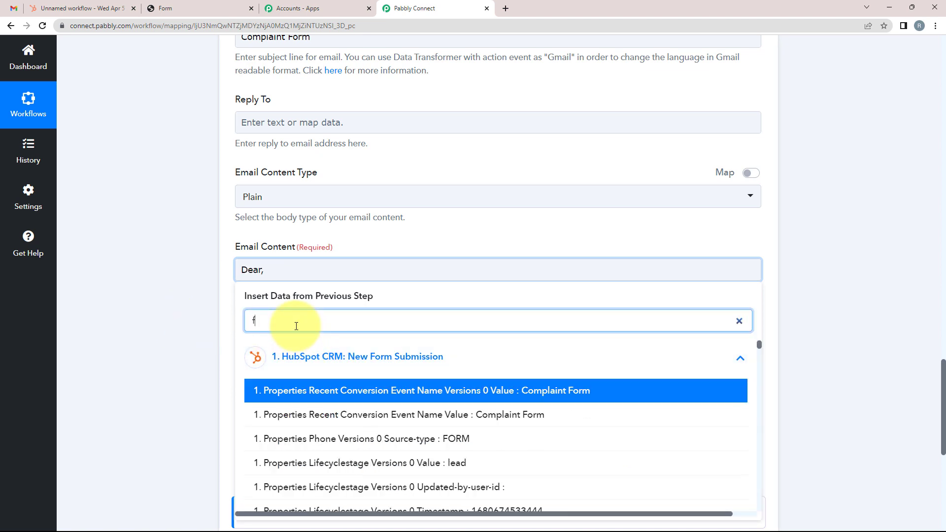
text(irs)
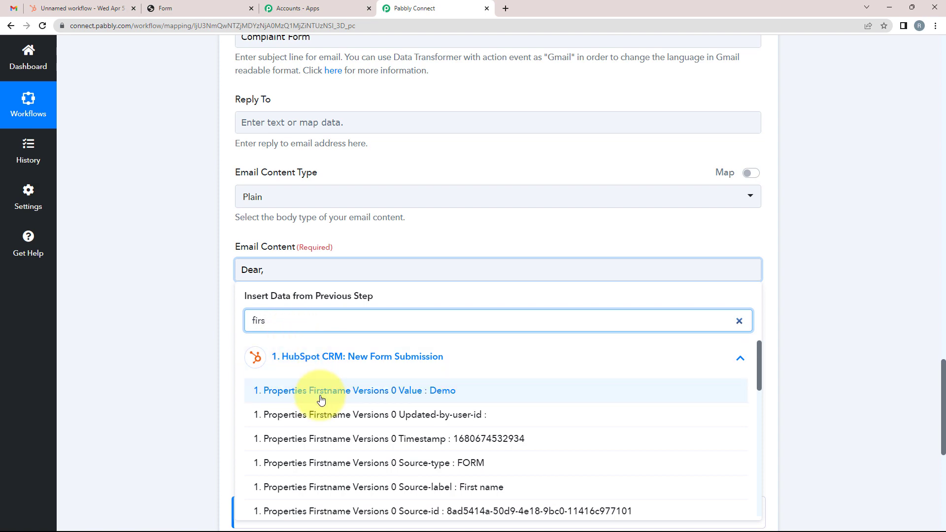
click(281, 394)
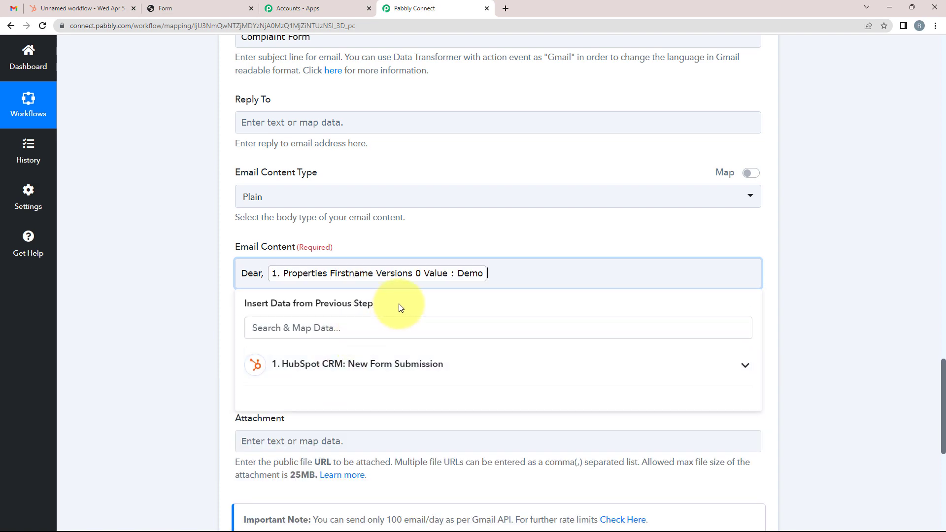
Step: Add the HubSpot "Properties Lastname Versions 0 Value" field after the first name in the Email Content
click(362, 310)
click(521, 266)
text(last)
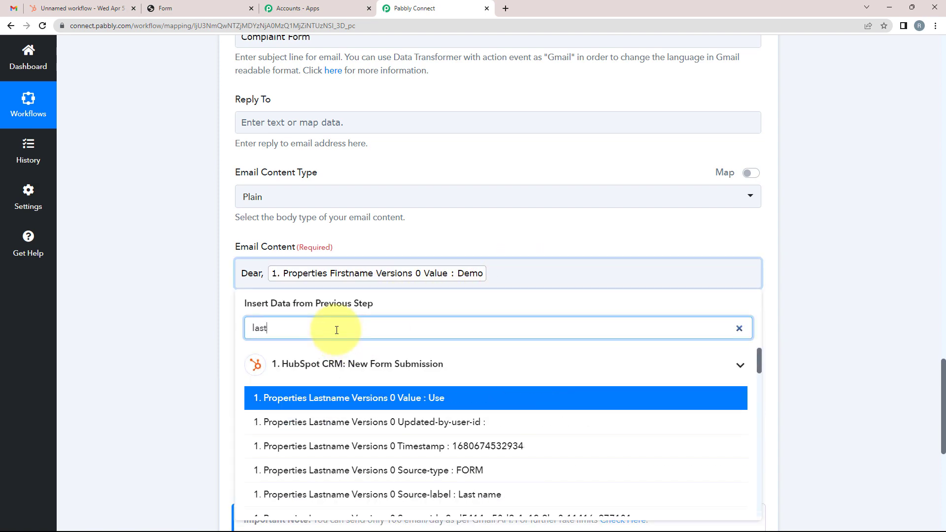
click(291, 397)
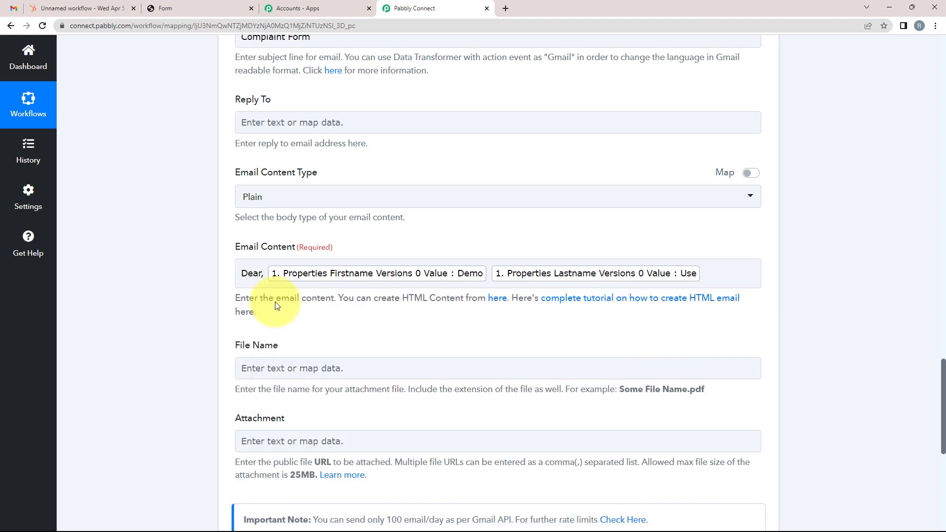
Step: Add "We have successfully recevied your complaint. One of us will get back to you soon." and the closing line "Regards." below the greeting
click(727, 274)
key(Return)
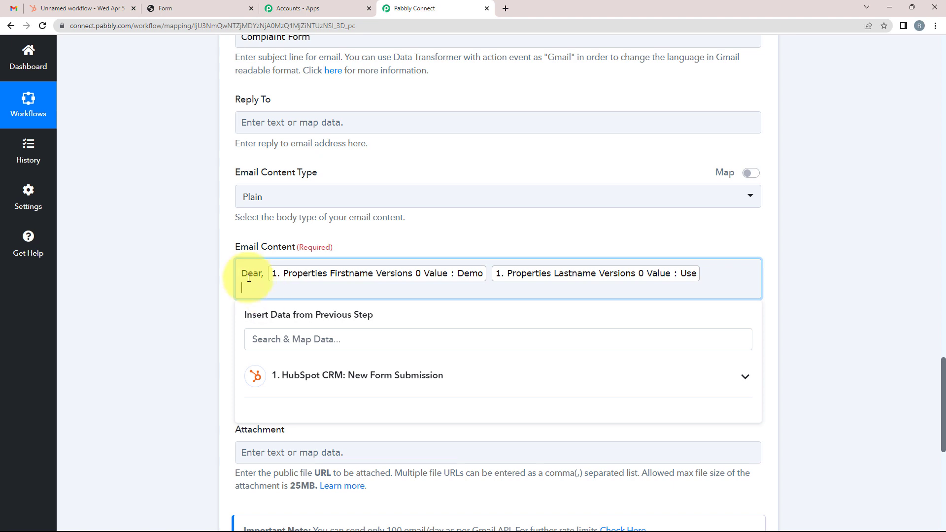
text(We have)
text( successfully rec)
text(evied your)
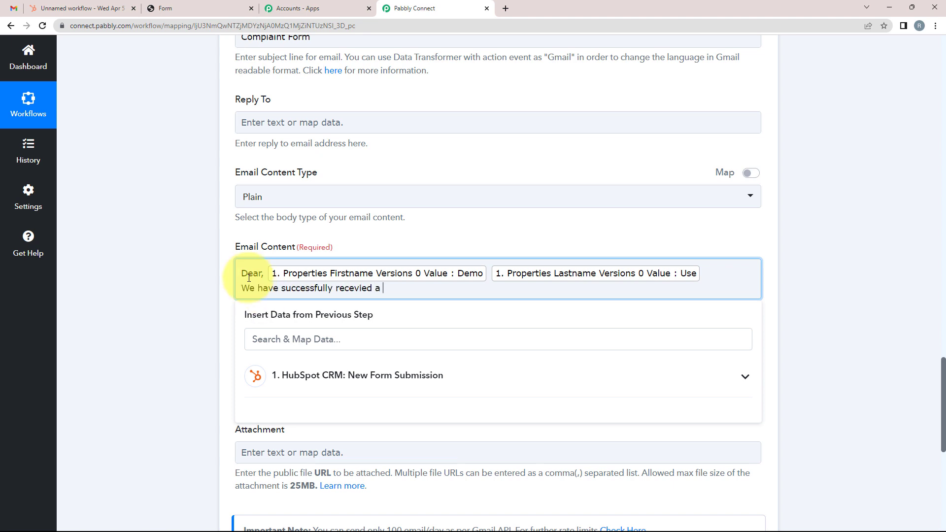
text( complaint. one o)
key(BackSpace)
key(BackSpace)
key(BackSpace)
key(BackSpace)
key(BackSpace)
text(One of us will get back to)
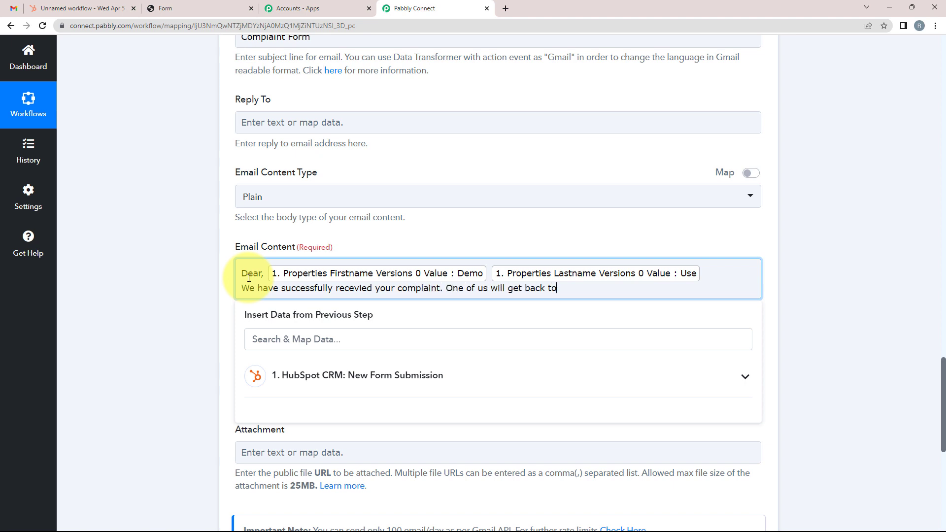
text( you soon.)
key(Return)
text(Regards.)
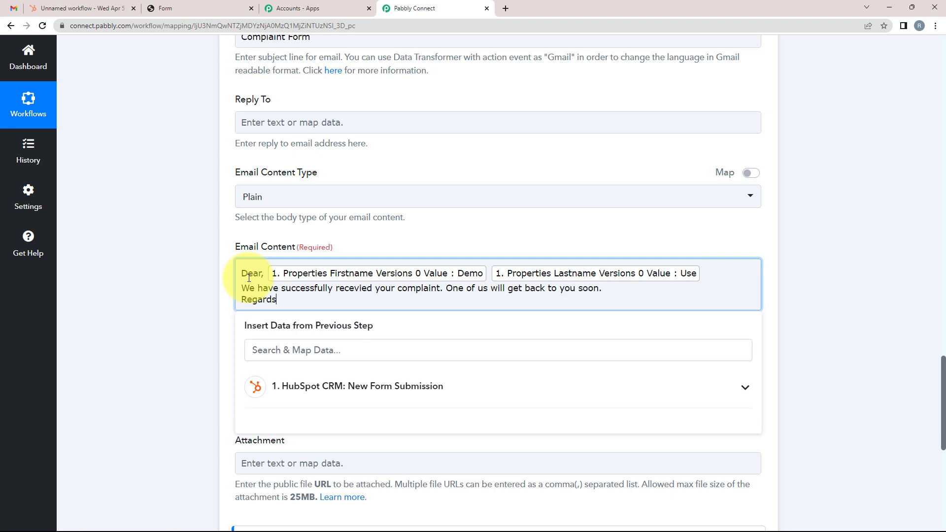
click(179, 321)
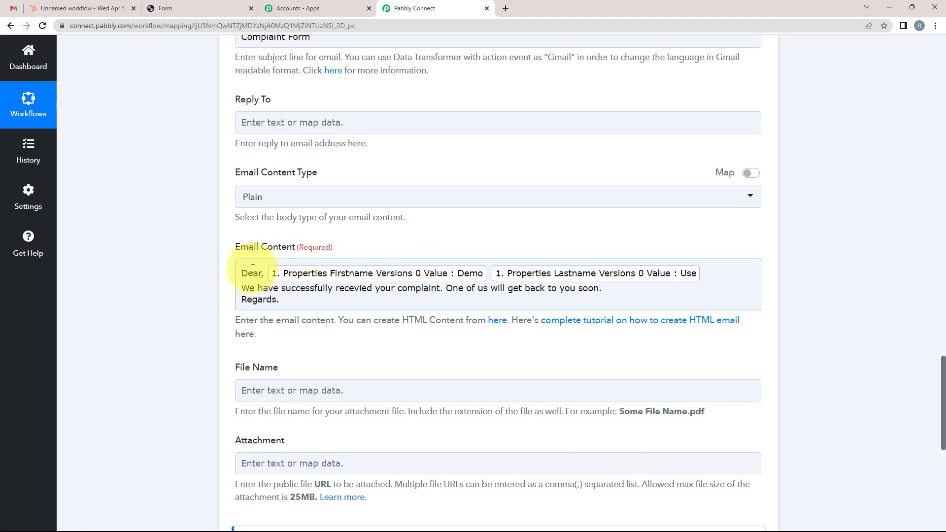
Step: Review the greeting and message in Email Content, along with the File Name and Attachment fields
drag(246, 273, 264, 274)
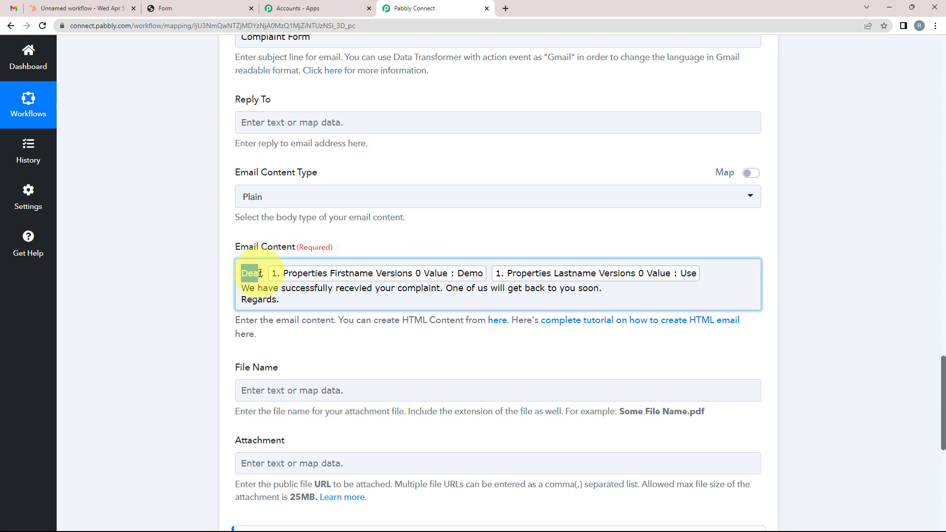
click(191, 268)
scroll(169, 312, down, 2)
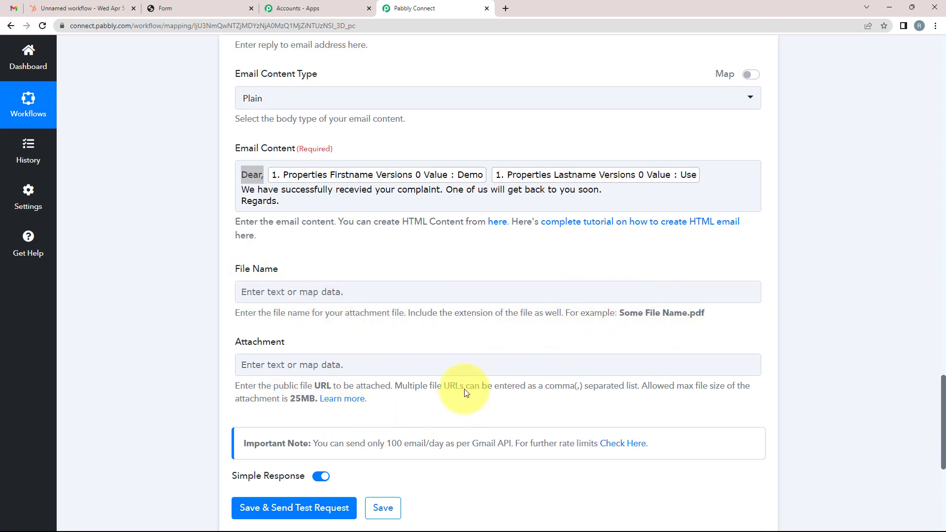
click(616, 374)
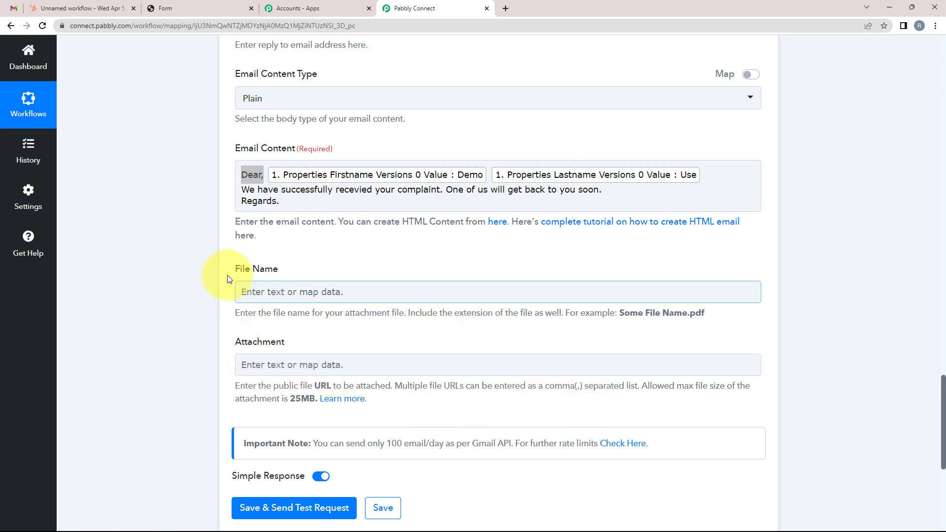
click(292, 200)
click(175, 273)
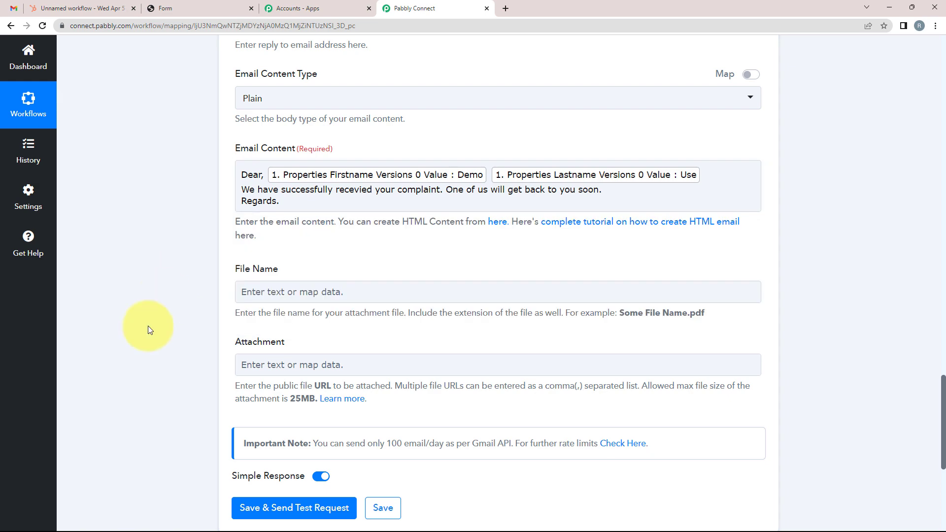
Step: Save the Gmail action with a test request and check the Response Result Status in the received response
scroll(148, 326, down, 2)
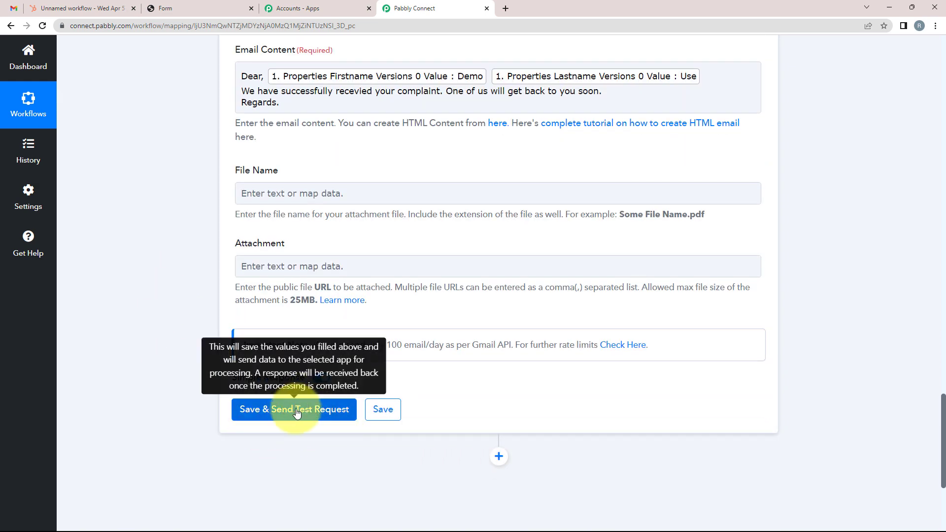
click(265, 410)
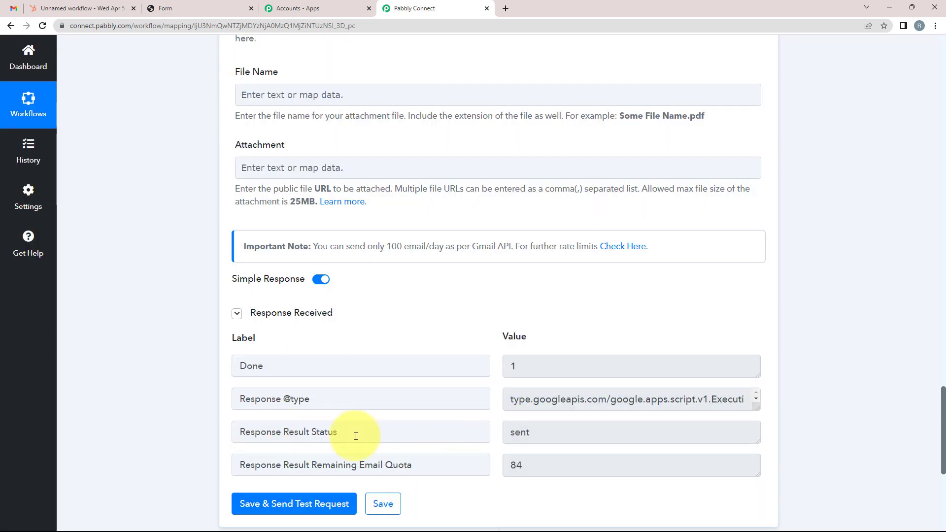
drag(355, 434, 215, 437)
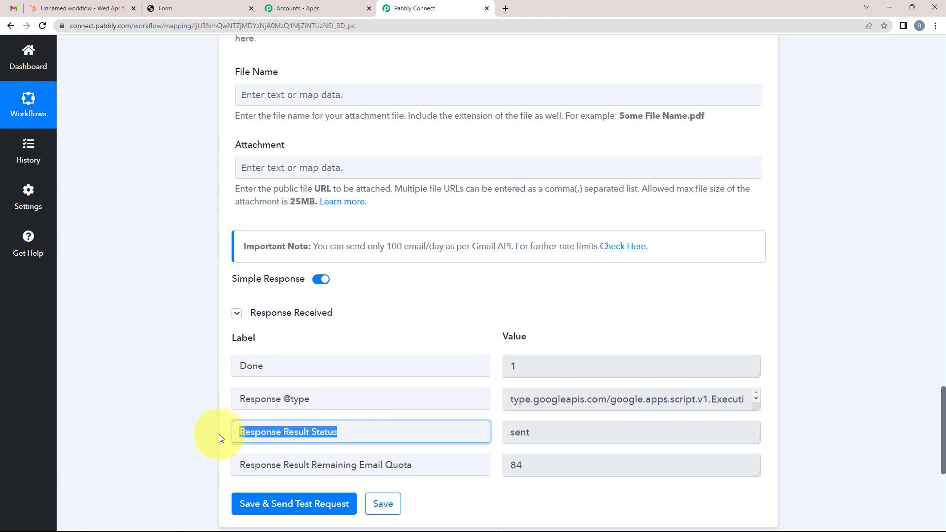
double_click(536, 431)
click(165, 354)
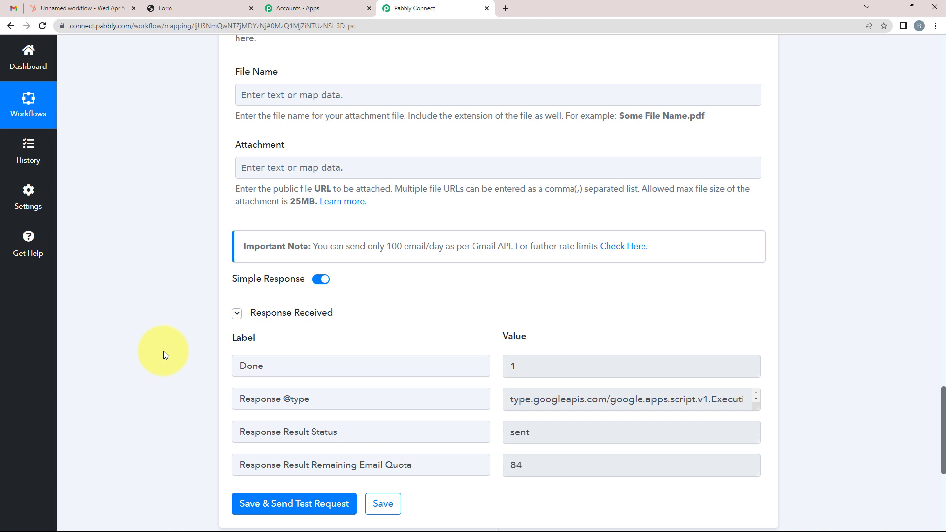
Step: Switch to Gmail, reload the inbox and open the Complaint Form email to check its sender name, subject and message
click(13, 8)
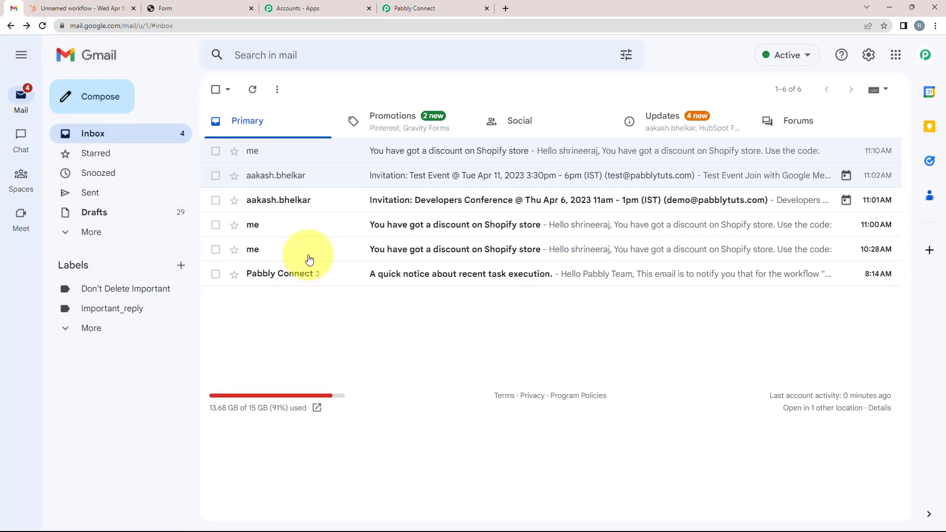
click(43, 25)
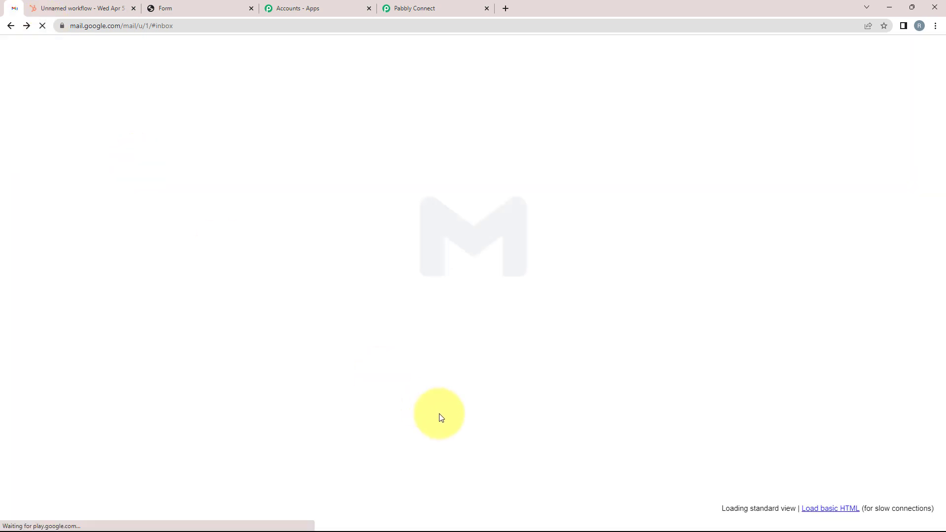
click(416, 145)
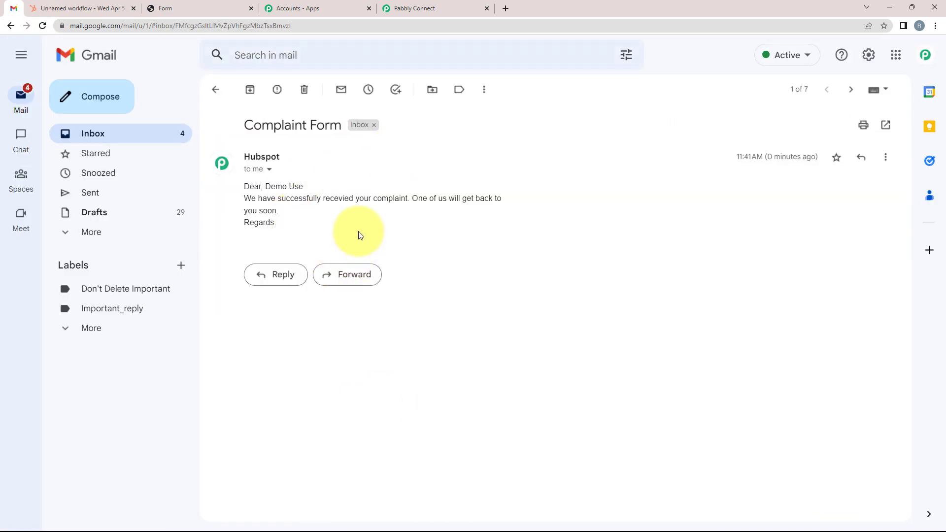
drag(240, 157, 286, 162)
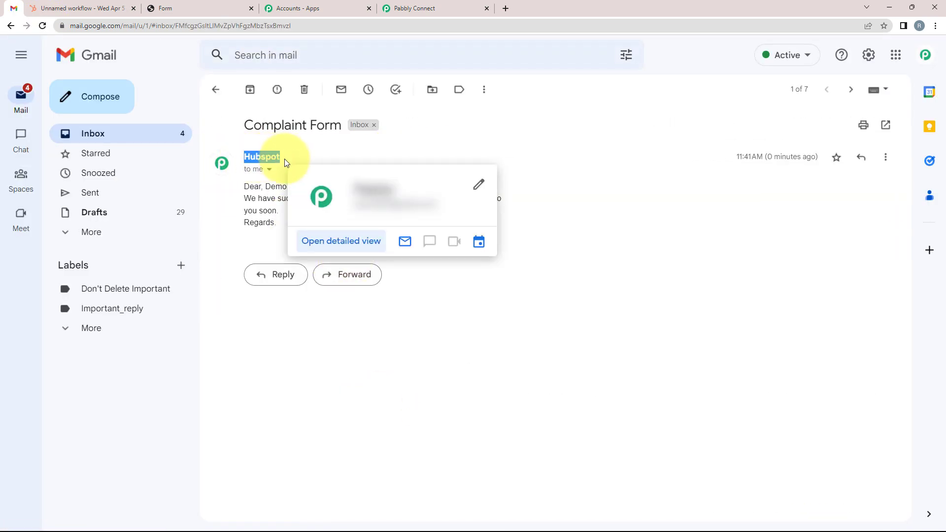
click(266, 276)
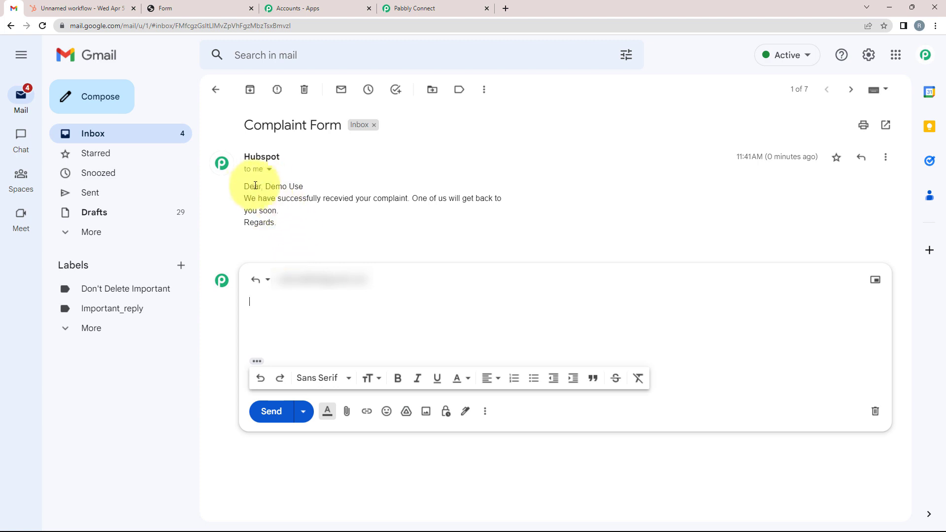
drag(241, 188, 334, 249)
click(321, 131)
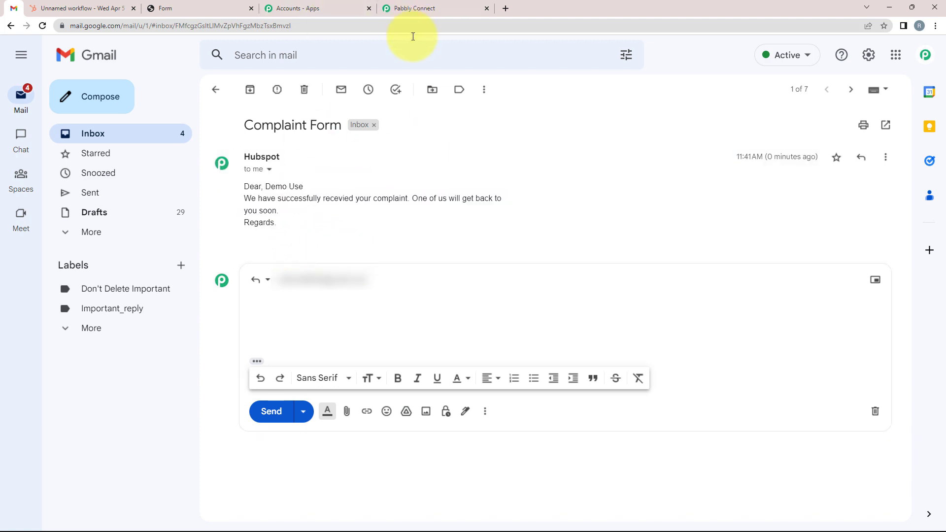
Step: Switch back to Pabbly Connect and collapse the Gmail action and the HubSpot CRM trigger to show the workflow overview
click(429, 5)
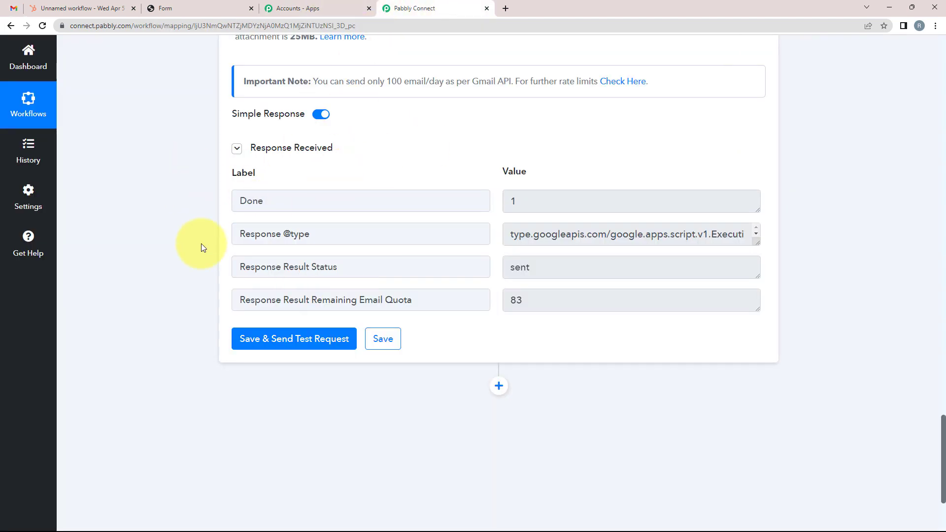
drag(941, 428, 941, 209)
click(479, 281)
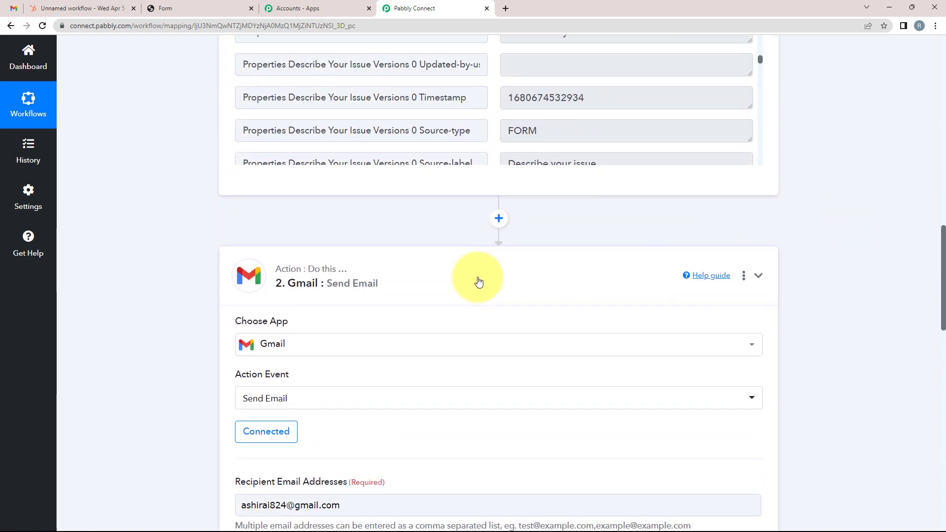
scroll(479, 281, up, 10)
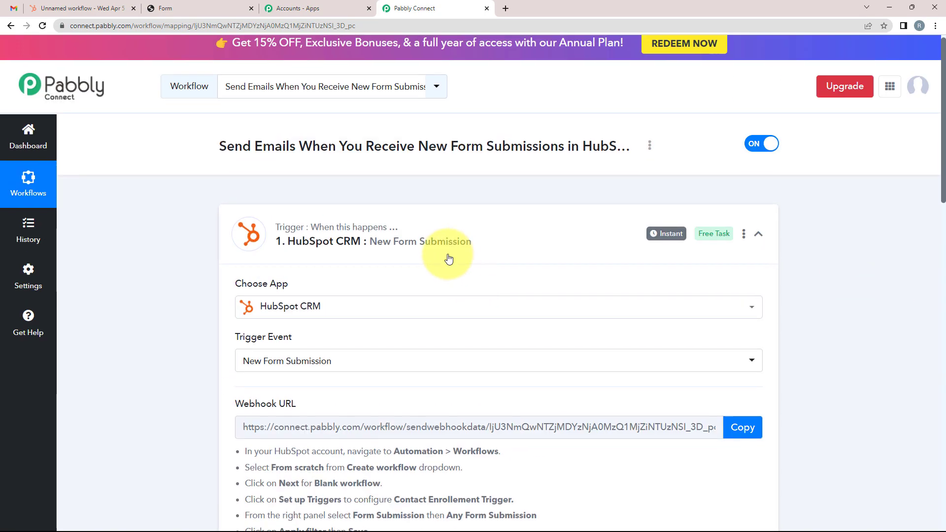
click(498, 239)
scroll(295, 290, down, 2)
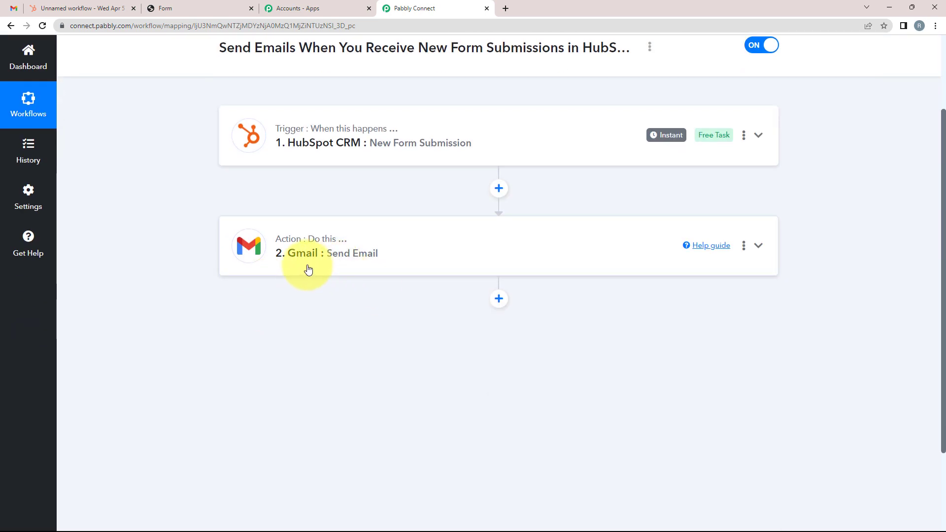
scroll(422, 295, up, 2)
scroll(429, 293, up, 1)
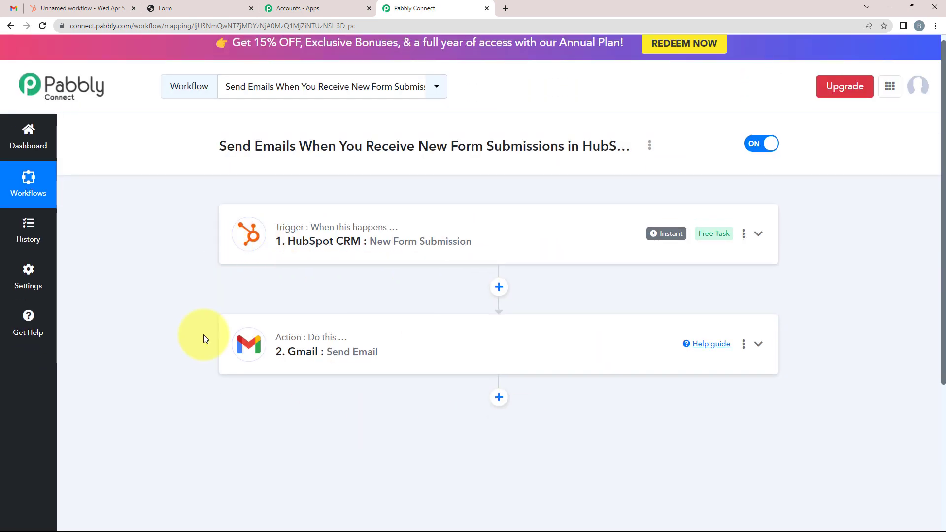